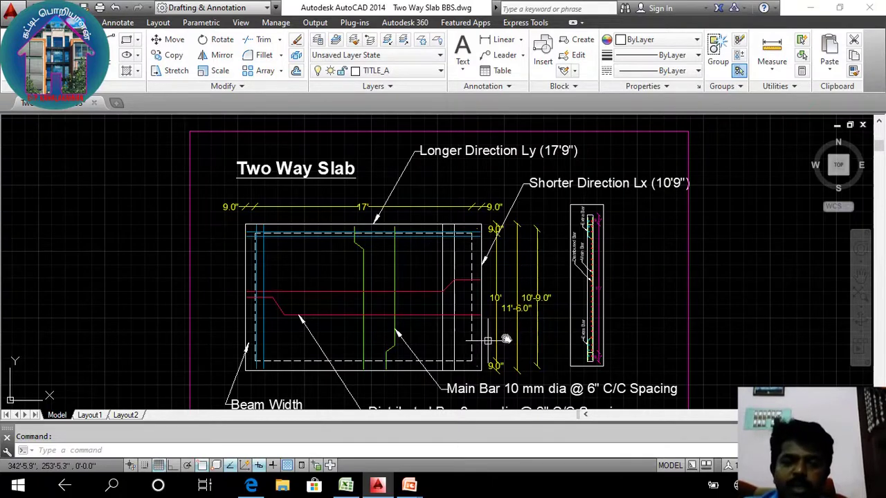
Step: Examine the two-way slab plan, including its span dimensions and the main bar running in the shorter direction
scroll(422, 260, down, 1)
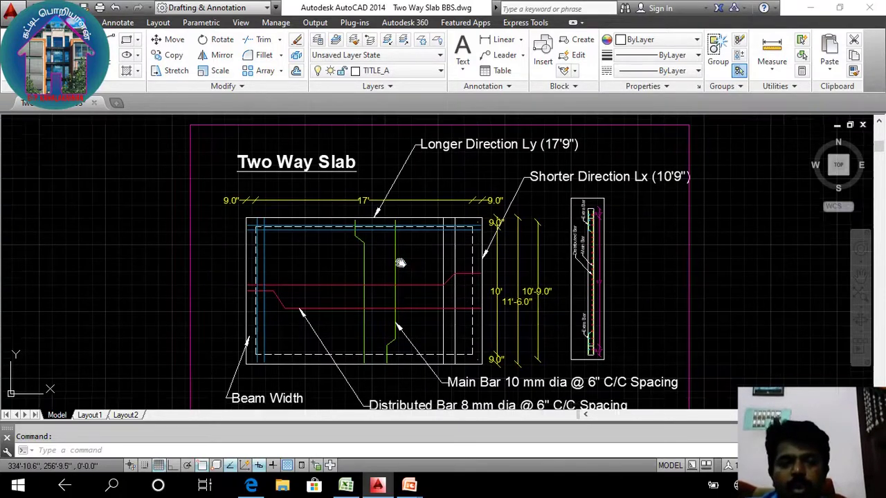
scroll(395, 257, up, 1)
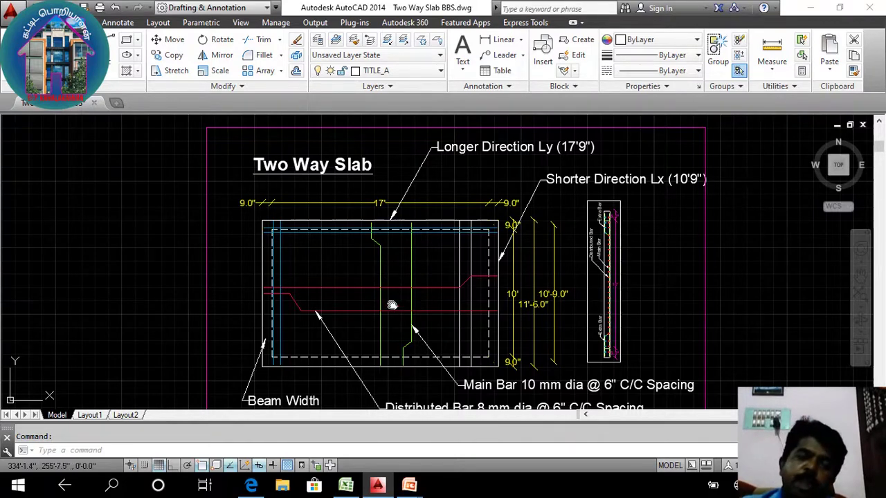
drag(397, 311, 389, 291)
key(Escape)
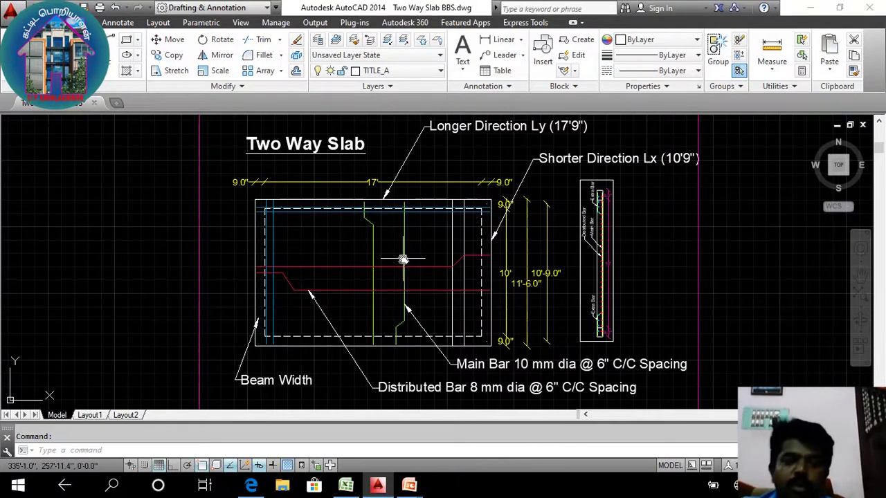
mouse_move(403, 260)
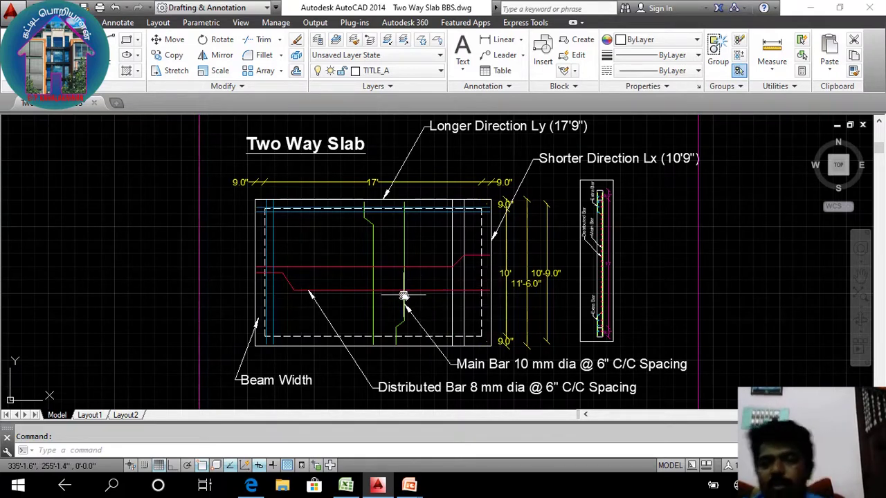
mouse_move(404, 296)
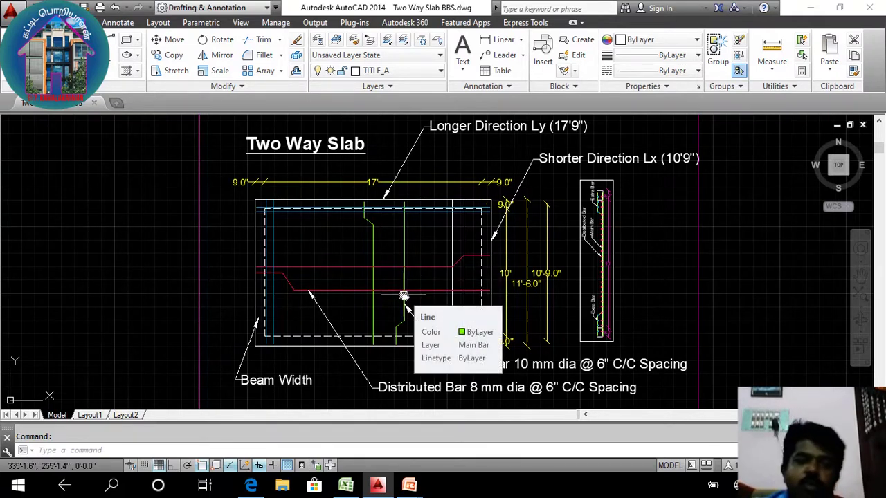
scroll(430, 239, up, 2)
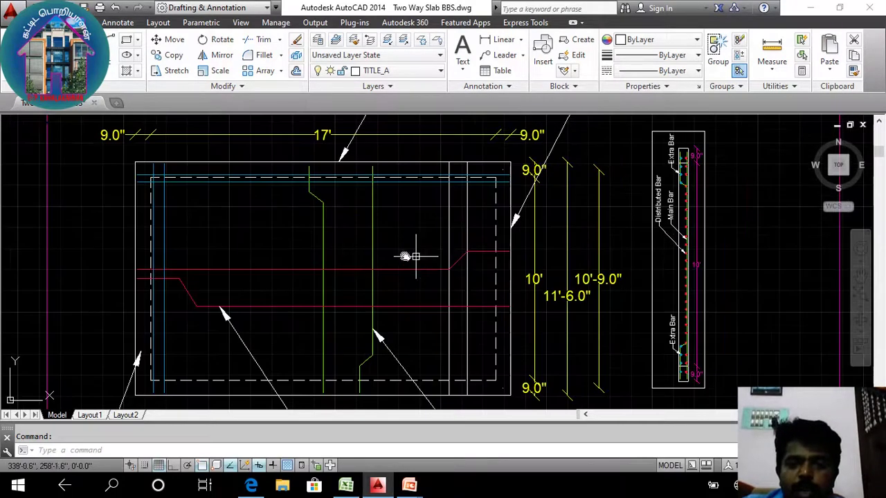
scroll(411, 255, down, 2)
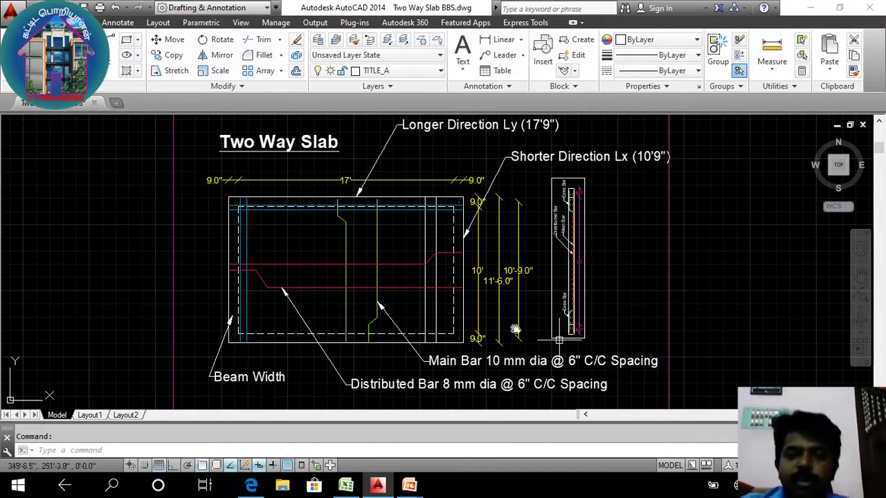
Step: Examine how the cranked main bars and distributed bars cross in the slab plan, together with their diameter and spacing labels
mouse_move(421, 254)
mouse_down()
mouse_move(422, 273)
mouse_move(447, 191)
mouse_up()
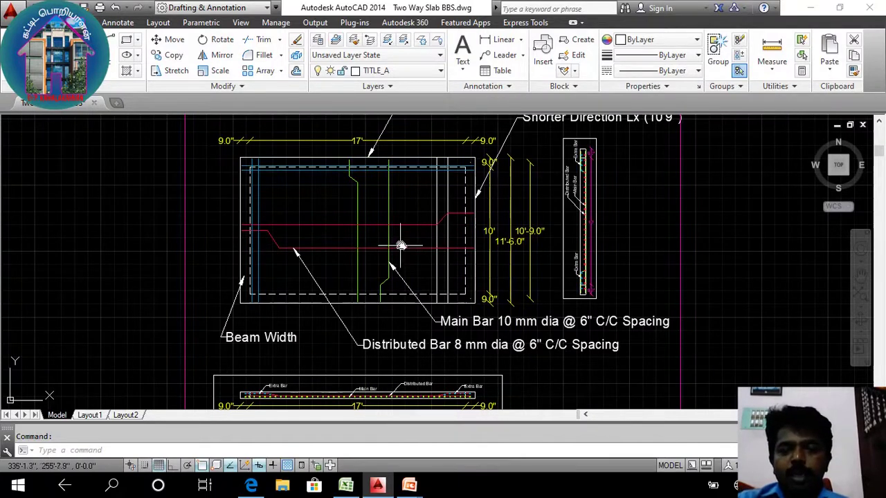
drag(456, 250, 450, 275)
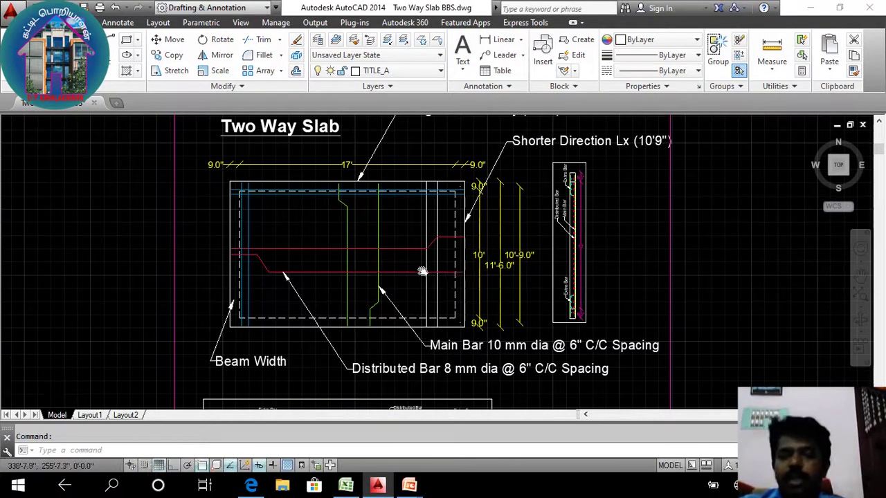
scroll(409, 275, up, 2)
mouse_move(261, 321)
mouse_down()
mouse_move(271, 247)
mouse_move(288, 303)
mouse_up()
key(Escape)
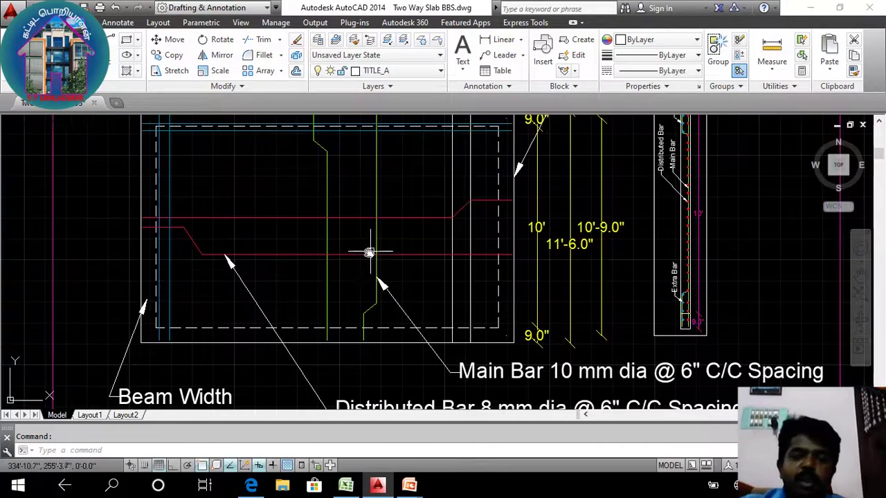
drag(279, 172, 259, 223)
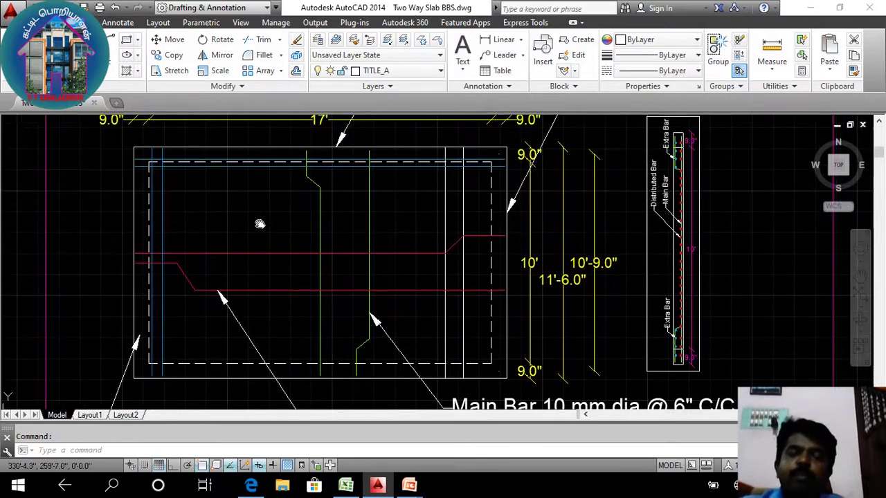
scroll(421, 273, down, 2)
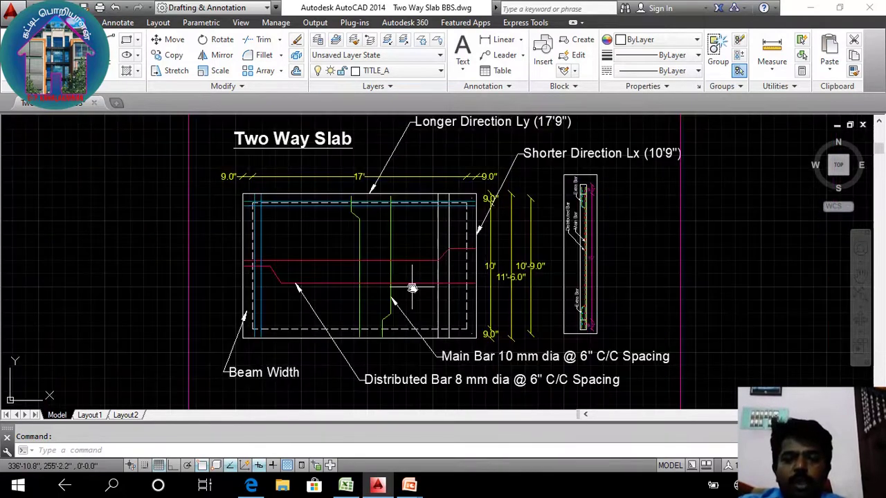
scroll(411, 291, up, 2)
drag(221, 233, 247, 264)
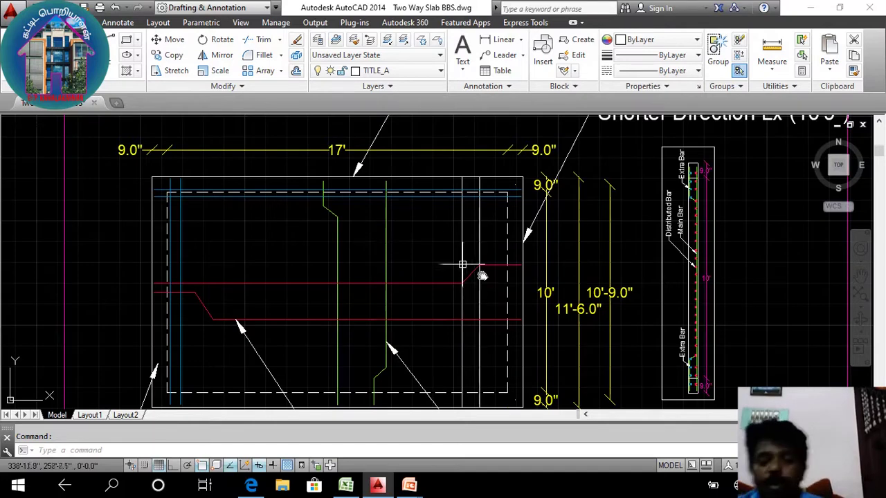
Step: Examine the shorter-direction cross-section beside the plan, checking the extra, main and distributed bars at both ends
mouse_move(586, 320)
mouse_down()
mouse_move(573, 330)
mouse_move(509, 315)
mouse_up()
scroll(522, 319, up, 5)
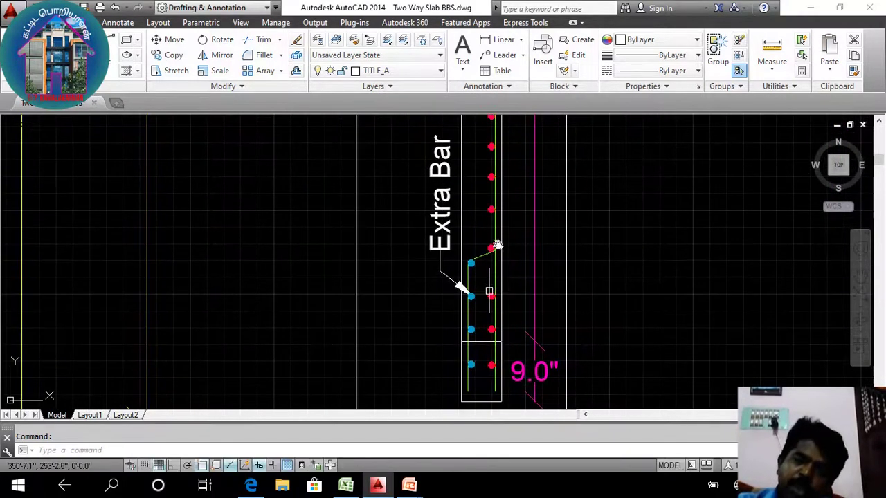
scroll(498, 229, up, 2)
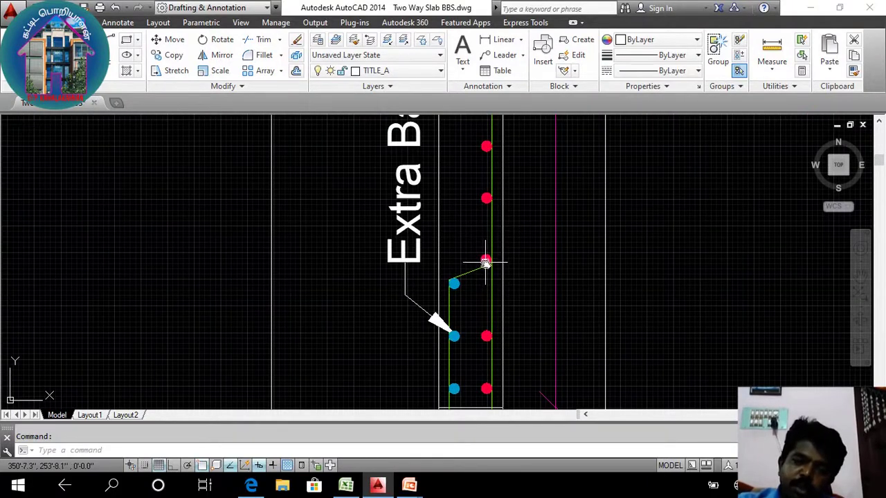
mouse_move(486, 262)
mouse_down()
mouse_move(498, 237)
mouse_move(547, 253)
mouse_move(538, 293)
mouse_move(545, 261)
mouse_move(589, 291)
mouse_move(596, 270)
mouse_up()
scroll(545, 261, down, 6)
mouse_move(591, 235)
mouse_down()
mouse_move(590, 288)
mouse_move(620, 320)
mouse_move(559, 147)
mouse_up()
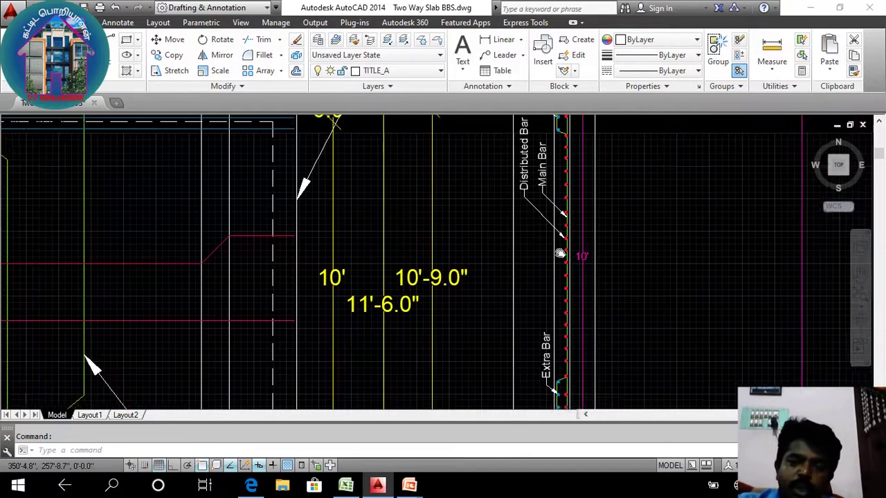
drag(558, 252, 577, 410)
scroll(577, 160, up, 2)
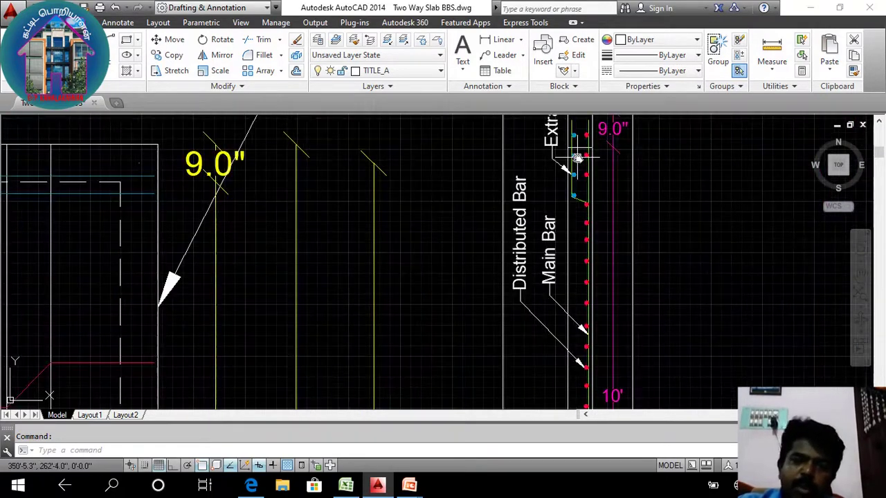
drag(594, 248, 608, 296)
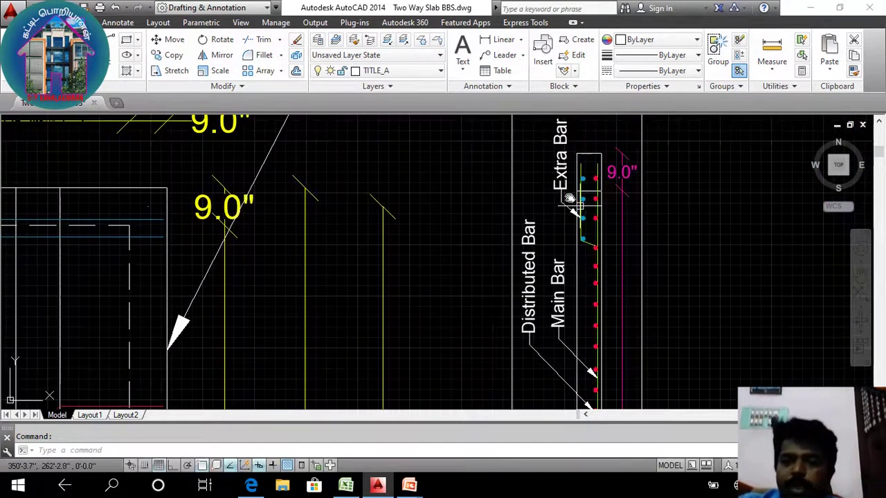
drag(509, 286, 634, 190)
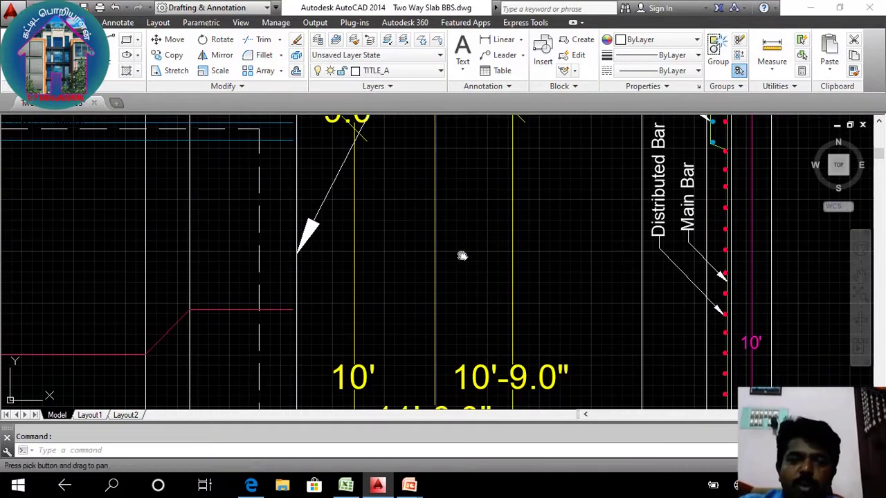
Step: Examine the extra bars and bar ends along the upper and lower beam edges of the slab plan
scroll(461, 254, down, 2)
scroll(461, 252, down, 2)
scroll(371, 239, up, 4)
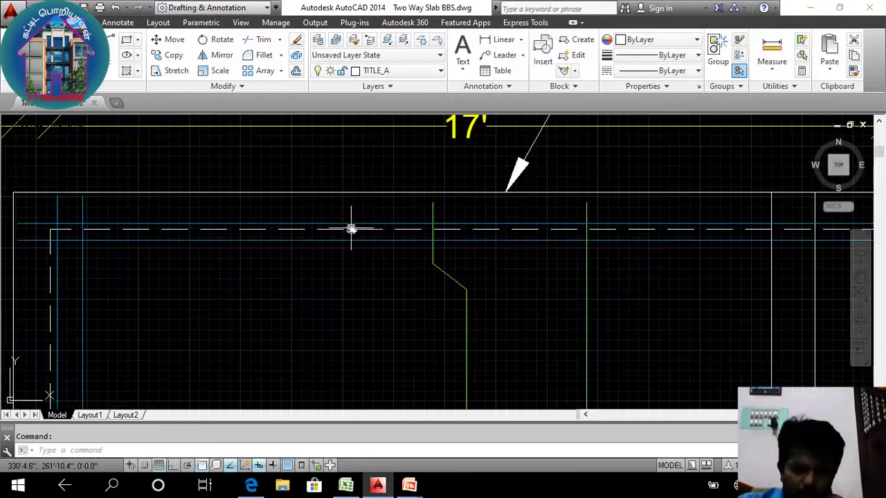
mouse_move(328, 275)
mouse_down()
mouse_move(340, 190)
mouse_move(326, 321)
mouse_move(344, 275)
mouse_move(316, 228)
mouse_move(367, 166)
mouse_up()
drag(326, 316, 350, 219)
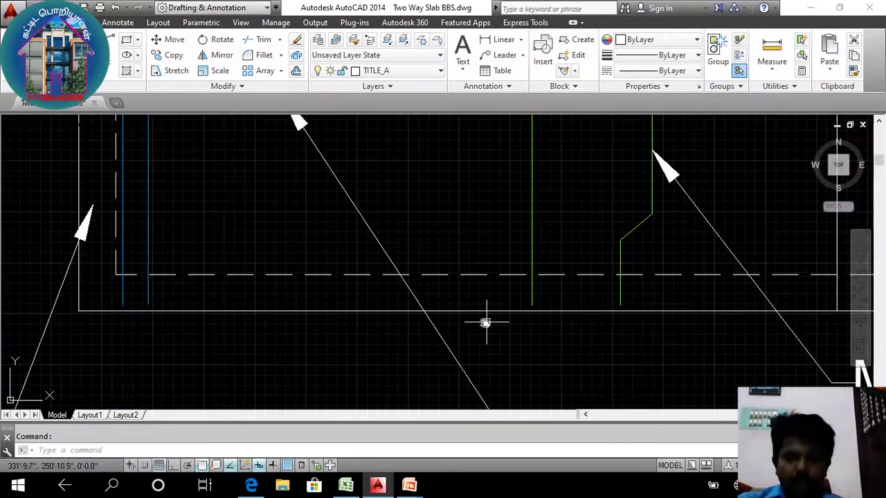
Step: Examine the longer-direction section below the plan, starting with the extra bars above the crank at its left end
drag(484, 320, 351, 186)
scroll(351, 187, down, 3)
mouse_move(439, 327)
mouse_down()
mouse_move(431, 295)
mouse_move(443, 338)
mouse_move(454, 260)
mouse_up()
scroll(438, 305, up, 2)
scroll(187, 312, up, 2)
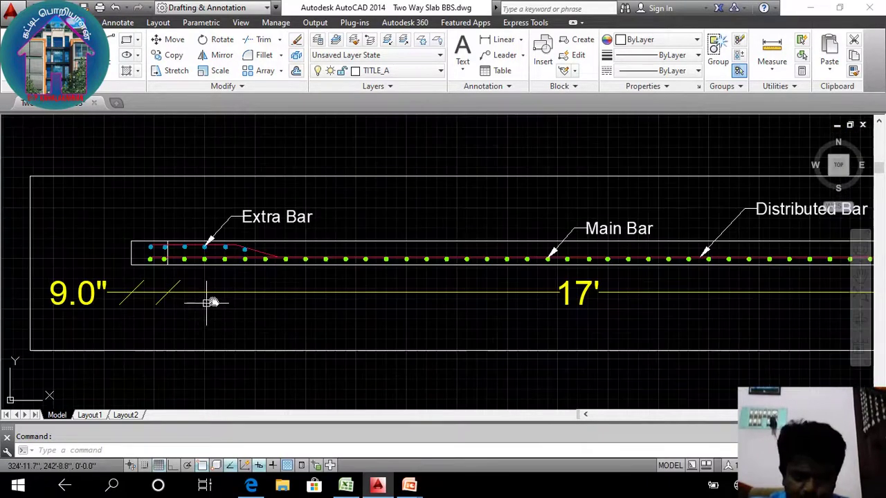
drag(344, 317, 188, 317)
scroll(386, 297, down, 3)
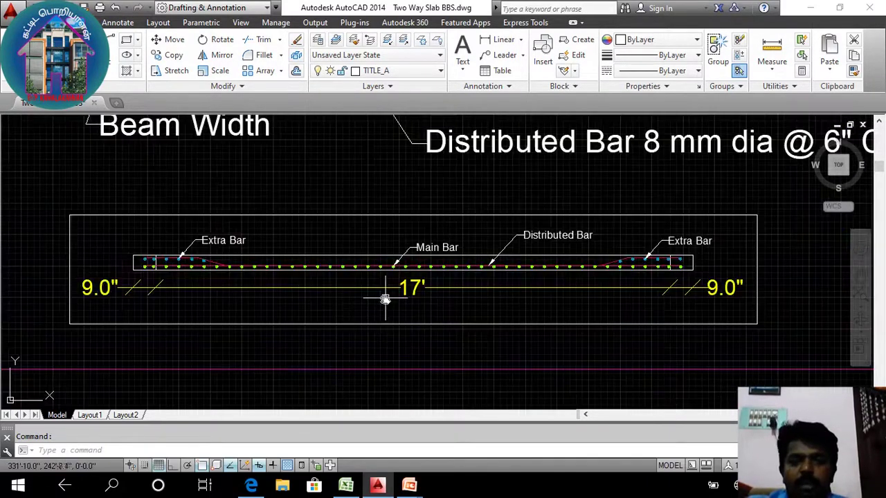
Step: Examine the main bar dots and the distributed bar along the longer-direction section up to the right-end extra bars
scroll(397, 279, up, 3)
scroll(397, 278, up, 2)
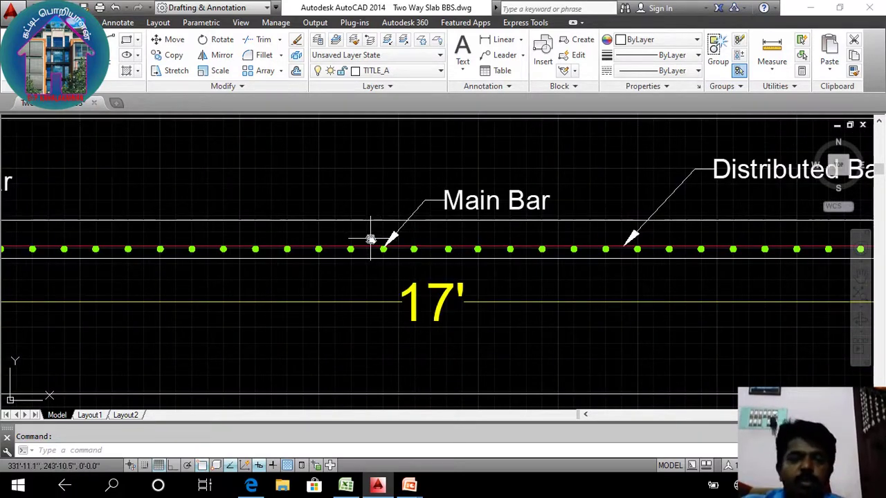
drag(501, 247, 567, 247)
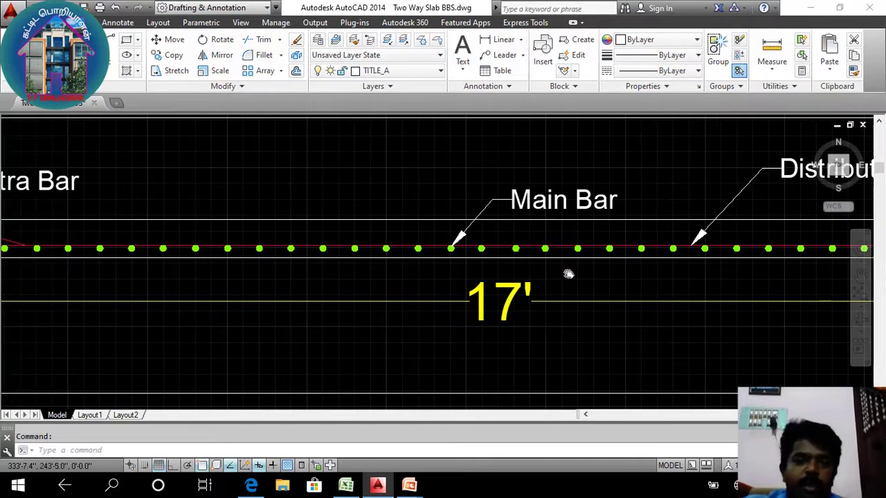
scroll(568, 274, down, 5)
scroll(147, 250, up, 5)
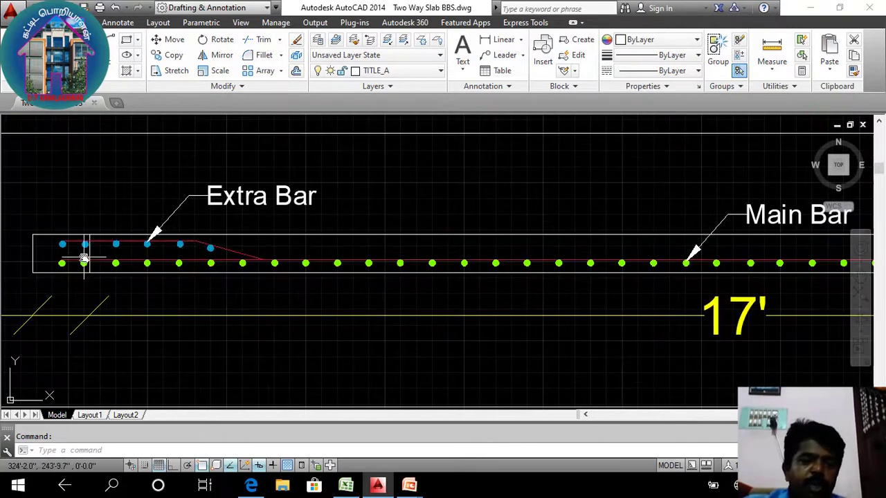
drag(573, 297, 200, 305)
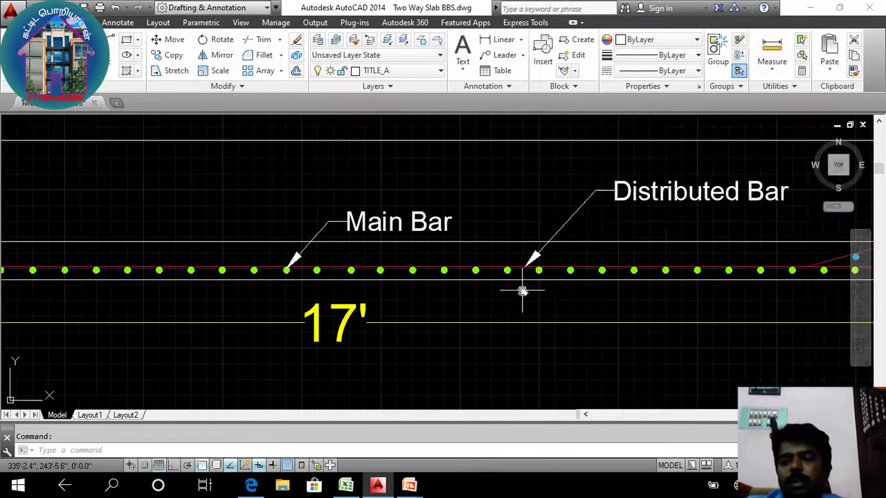
drag(523, 291, 273, 296)
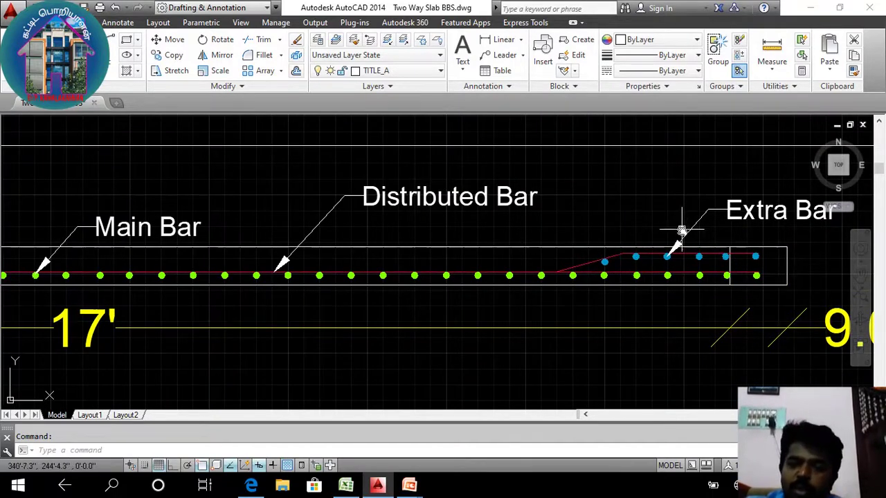
drag(682, 230, 676, 281)
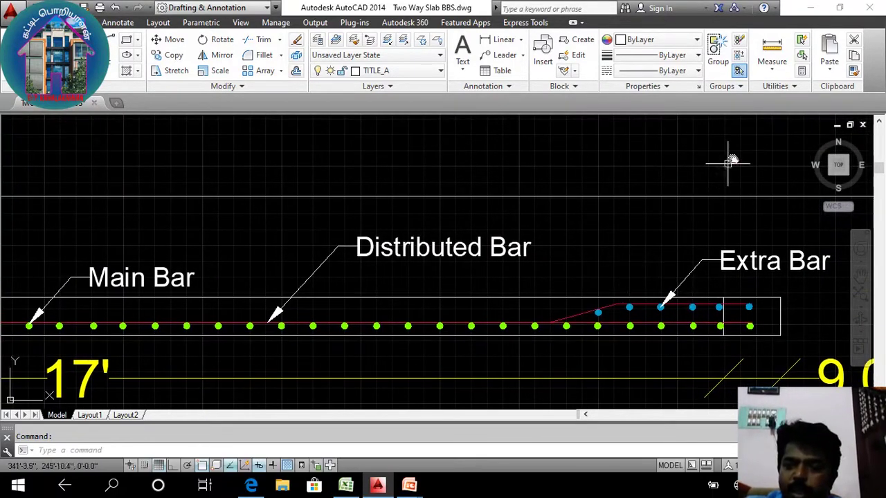
Step: Compare the section details with the slab plan, reviewing the bar cranks, beam width and bar spacing labels
scroll(765, 268, down, 8)
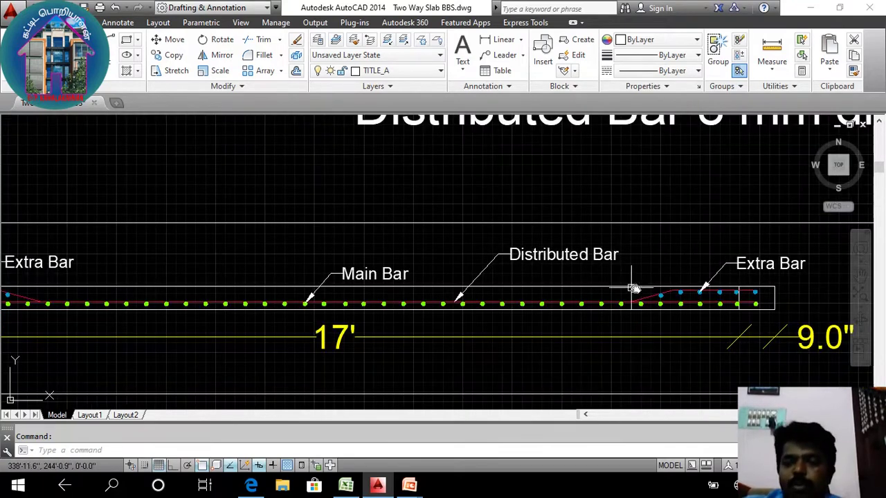
scroll(709, 220, up, 3)
scroll(710, 220, up, 2)
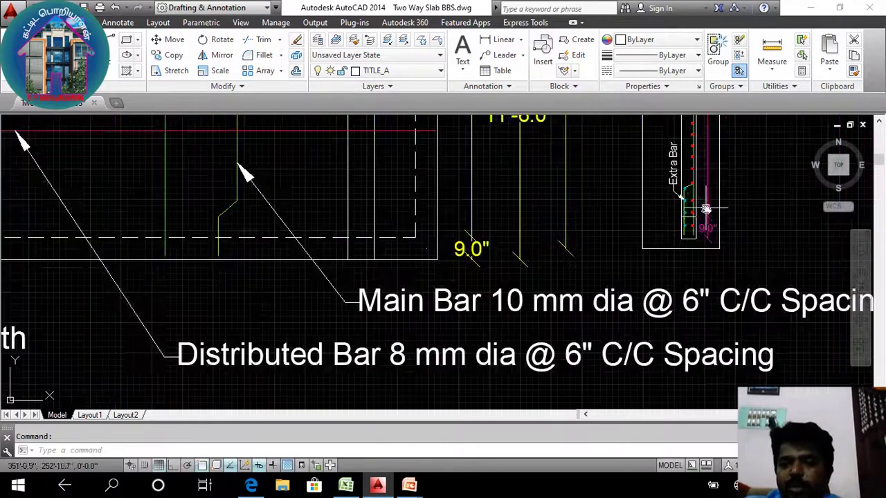
drag(277, 269, 703, 286)
scroll(703, 286, down, 2)
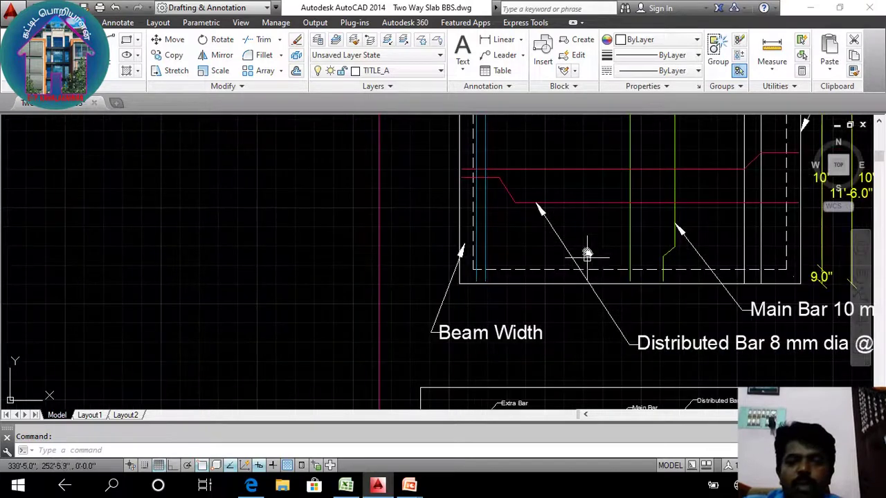
mouse_move(587, 252)
mouse_down()
mouse_move(514, 366)
mouse_move(478, 322)
mouse_up()
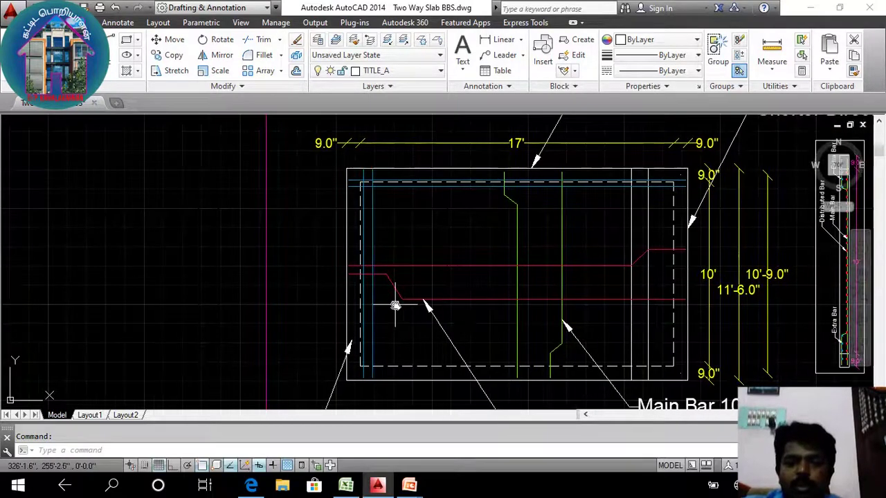
mouse_move(528, 270)
mouse_down()
mouse_move(544, 307)
mouse_move(530, 346)
mouse_move(470, 270)
mouse_up()
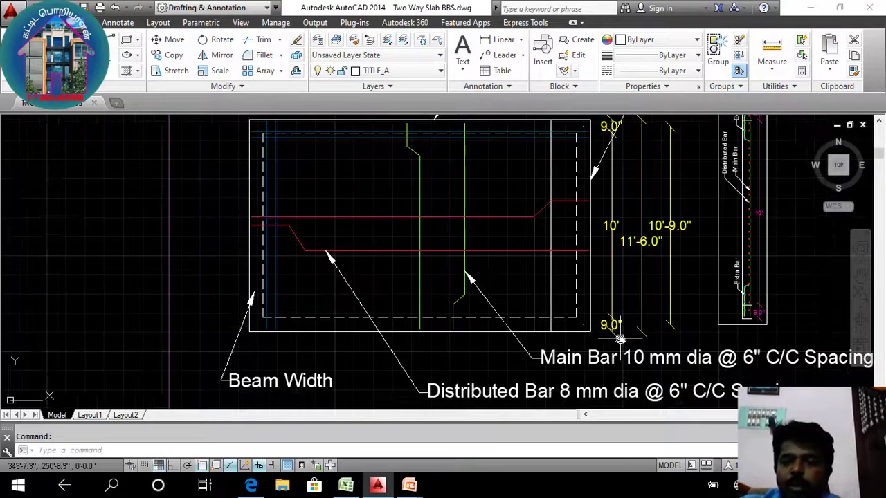
drag(621, 339, 549, 323)
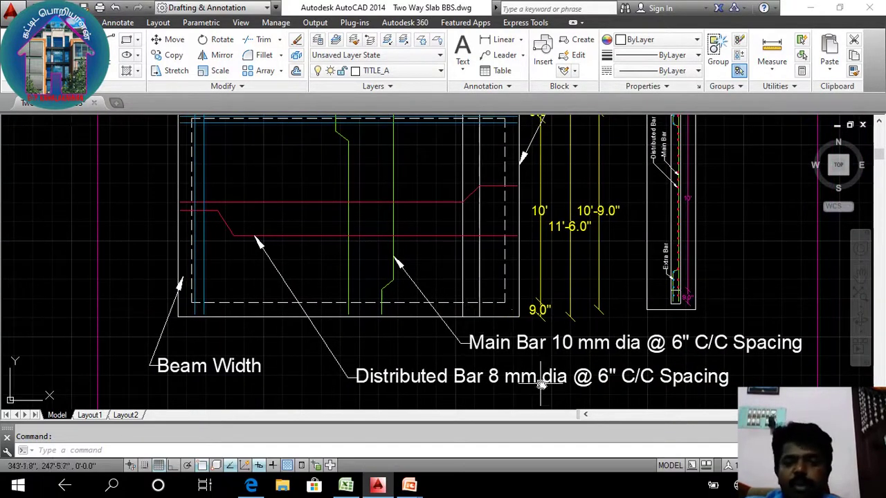
Step: Review the slab plan together with the shorter-direction section and the longer-direction section below it
mouse_move(477, 238)
mouse_down()
mouse_move(510, 283)
mouse_move(545, 298)
mouse_move(511, 305)
mouse_move(506, 174)
mouse_move(475, 307)
mouse_up()
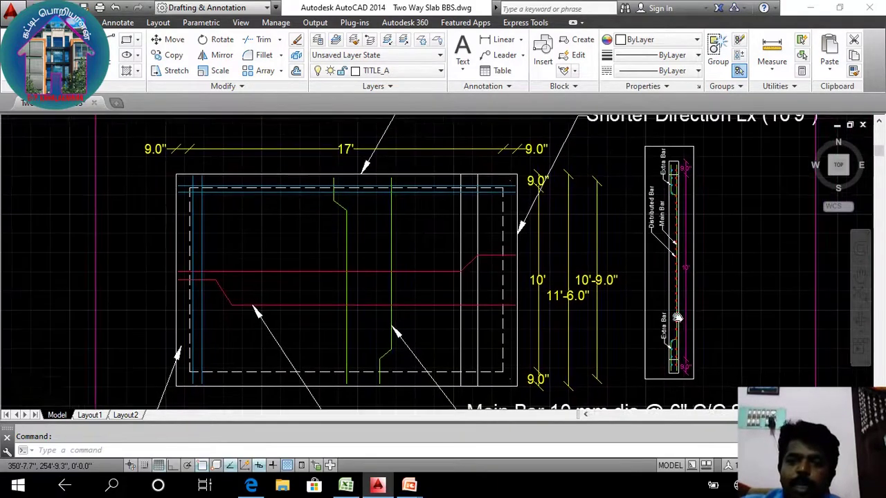
scroll(653, 177, up, 2)
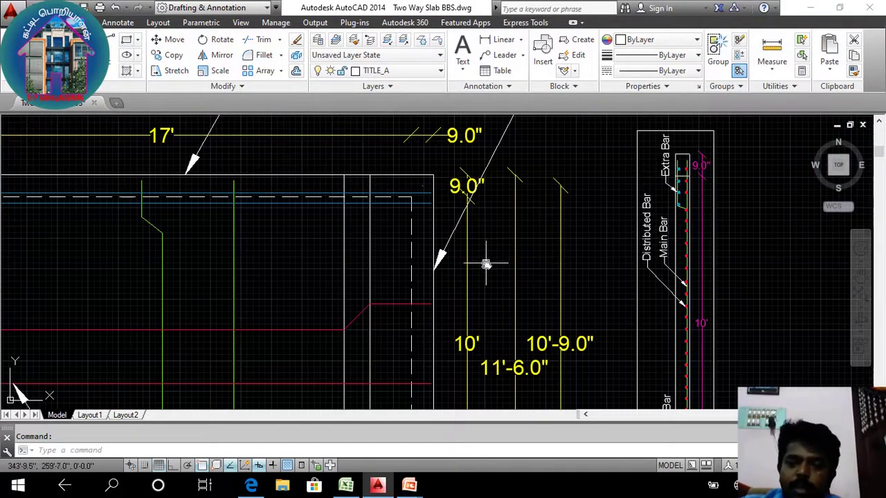
scroll(468, 268, down, 2)
mouse_move(322, 313)
mouse_down()
mouse_move(344, 283)
mouse_move(350, 290)
mouse_move(352, 275)
mouse_move(402, 265)
mouse_move(486, 272)
mouse_move(510, 306)
mouse_move(546, 281)
mouse_up()
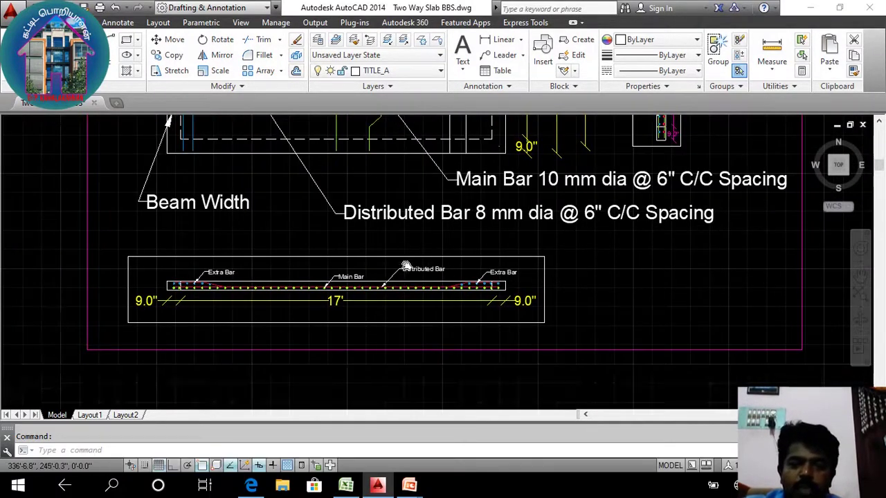
scroll(381, 228, up, 2)
scroll(381, 227, down, 3)
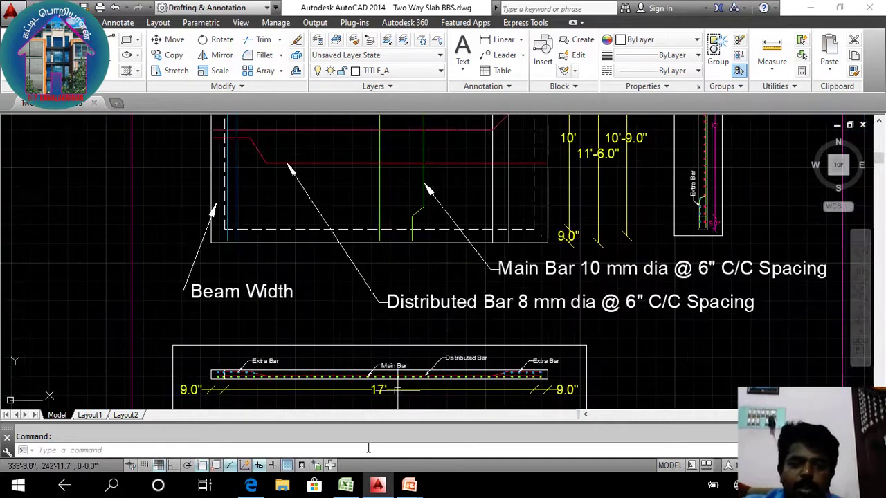
Step: Switch to the BBS For Two Way Slab workbook in Excel and review the slab size and slab condition on Sheet2
click(350, 488)
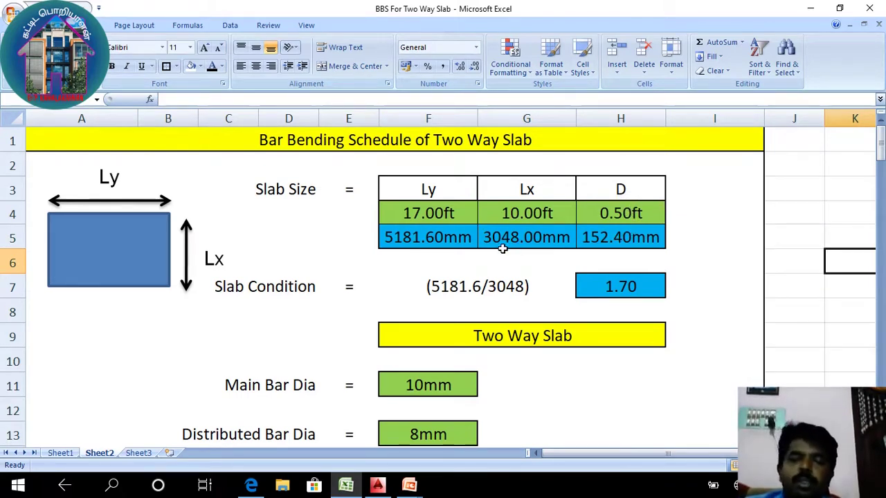
scroll(416, 242, down, 1)
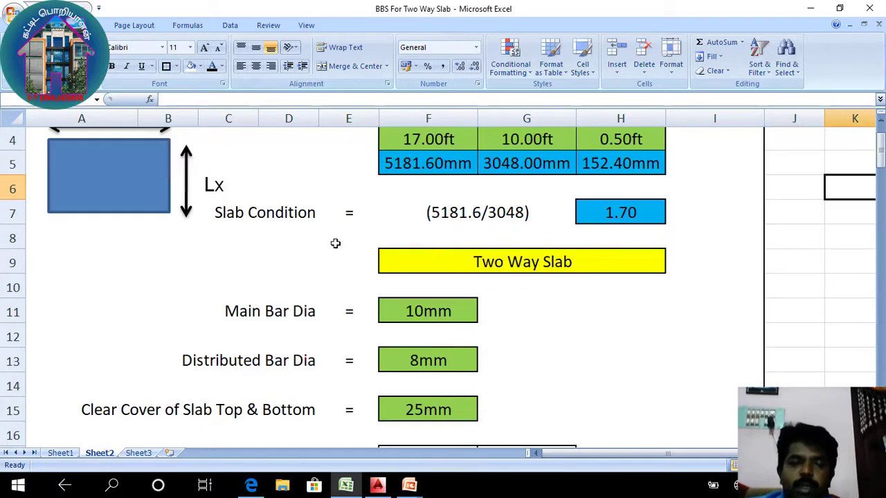
scroll(245, 236, up, 1)
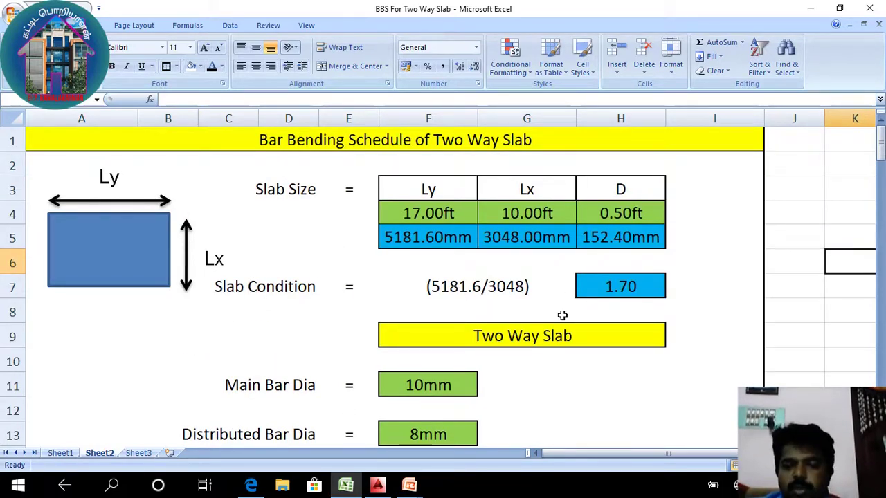
Step: Review the main bar diameter, distributed bar diameter and slab clear cover inputs on the sheet
scroll(563, 315, down, 2)
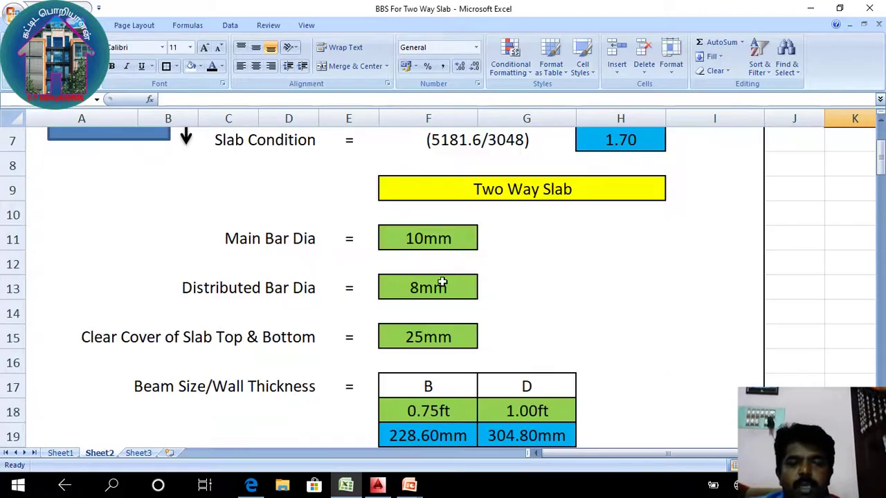
click(424, 233)
click(520, 237)
click(254, 284)
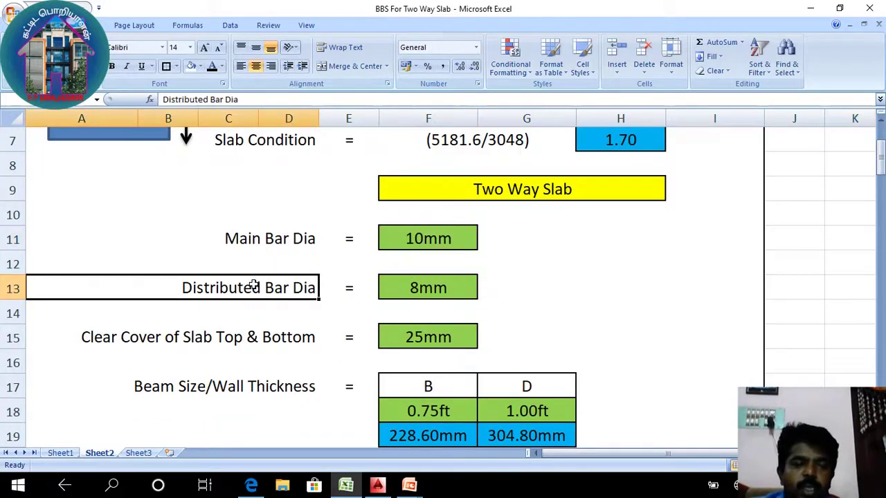
click(459, 289)
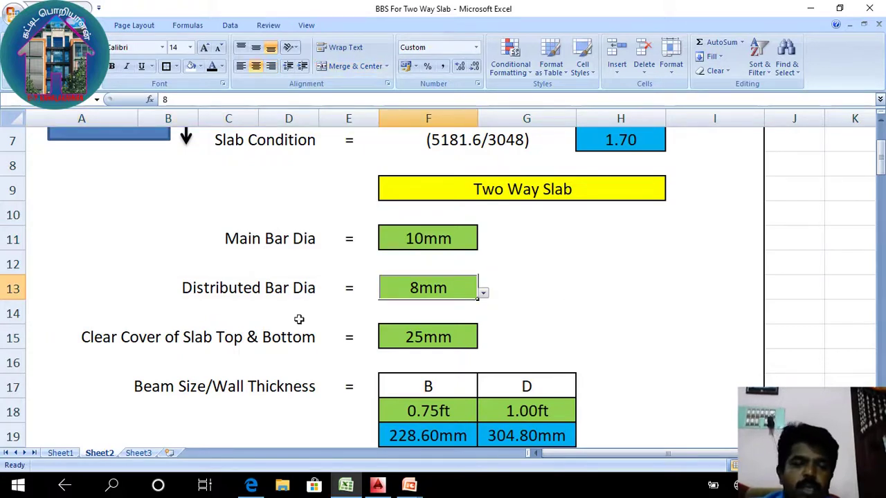
scroll(299, 319, down, 1)
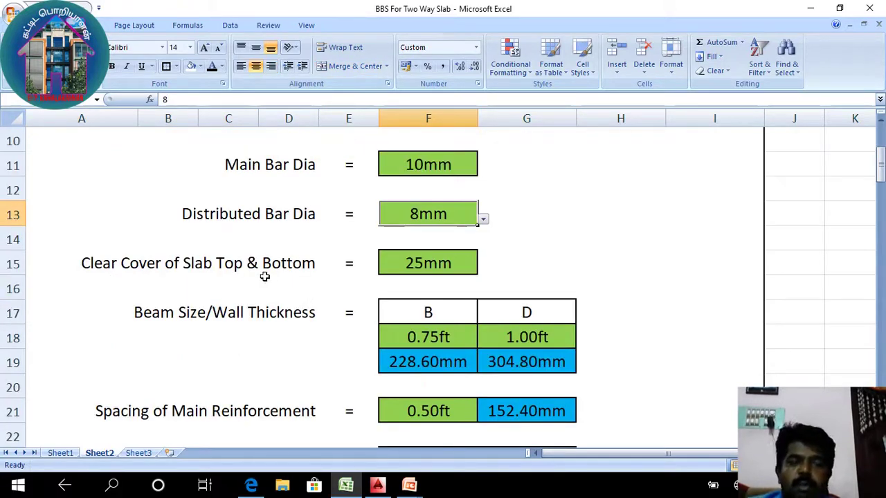
click(550, 252)
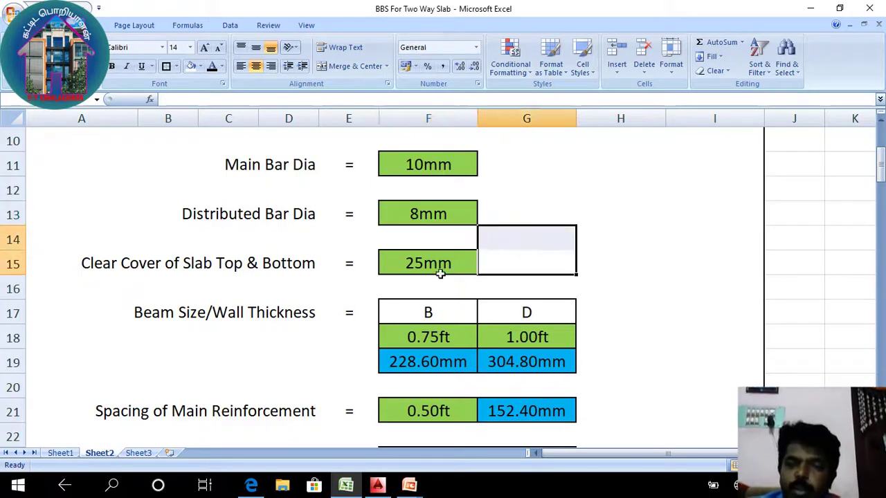
click(450, 261)
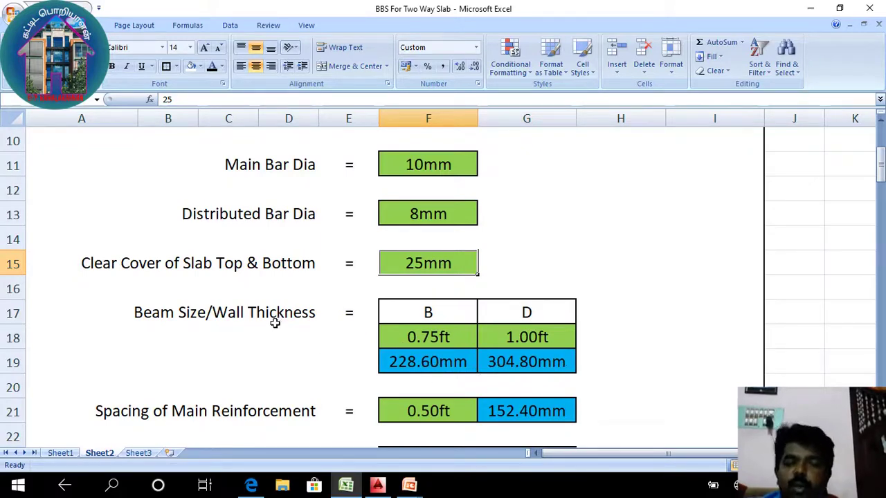
Step: Review the beam size and reinforcement spacing inputs, followed by the calculation for the number of main bars
scroll(498, 372, down, 1)
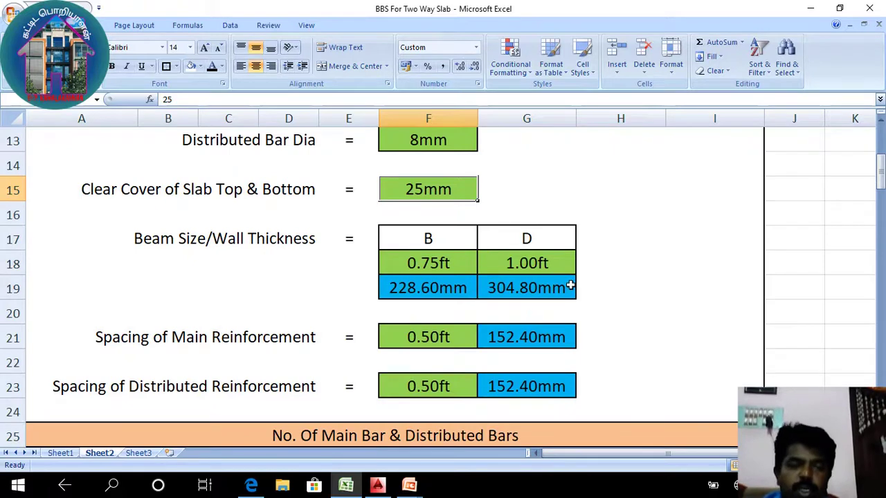
scroll(571, 285, down, 1)
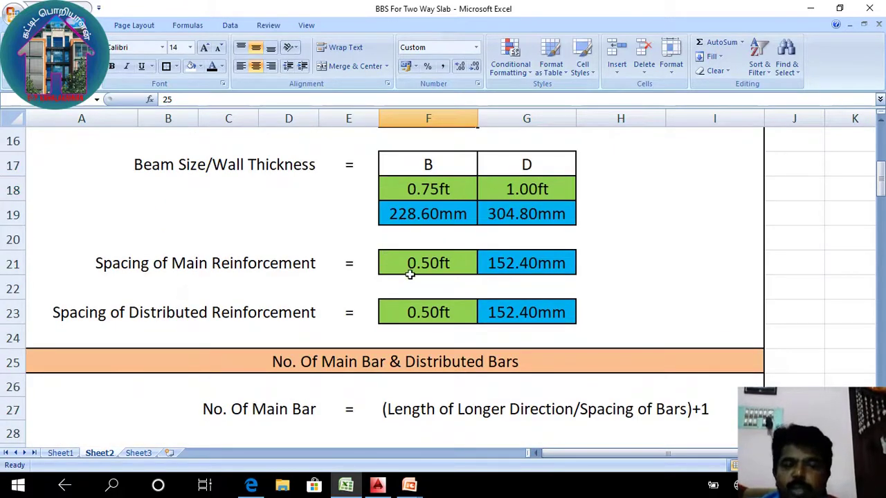
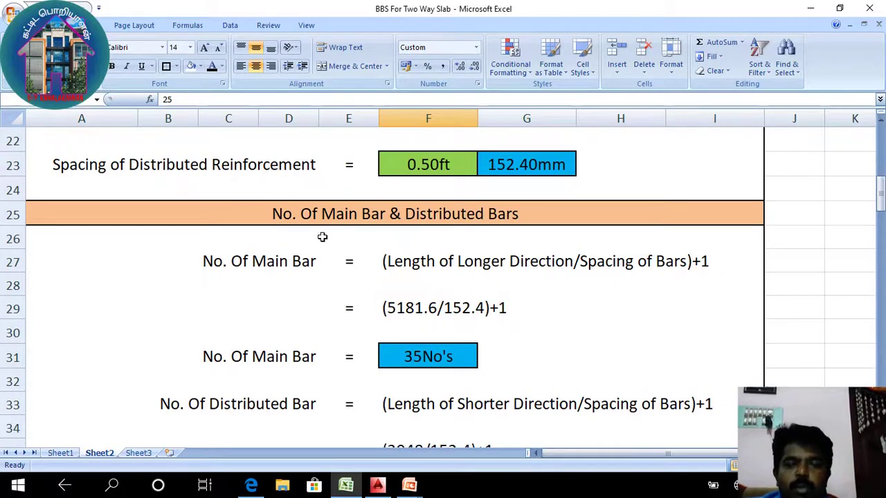
scroll(438, 236, down, 1)
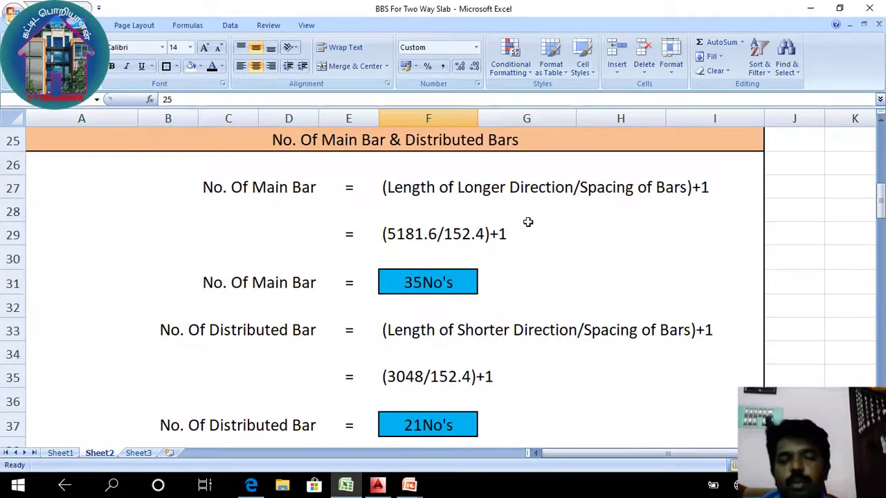
scroll(396, 229, up, 1)
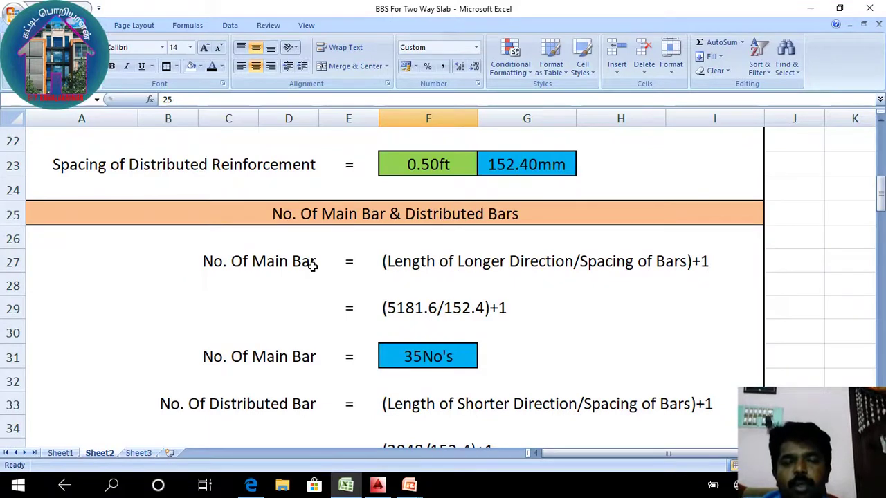
scroll(313, 266, down, 1)
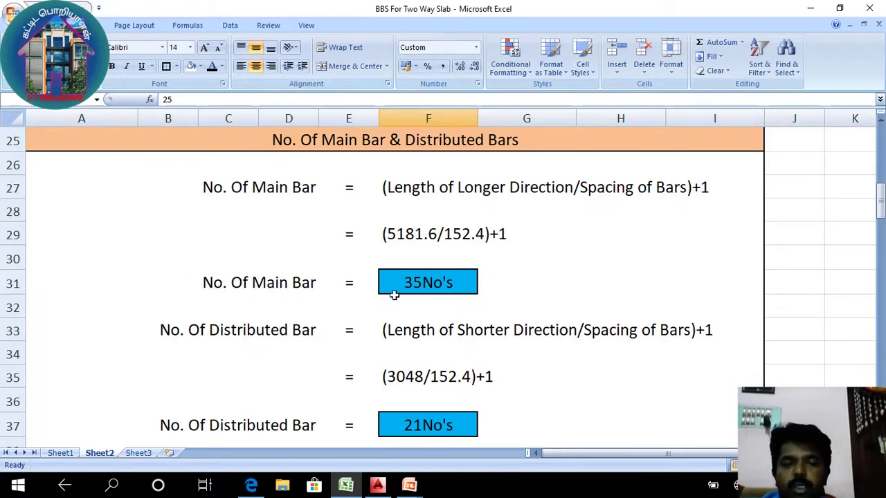
Step: Switch to the AutoCAD drawing and check the longer-direction span, shorter-direction span and bar spacing labels on the slab plan
click(377, 485)
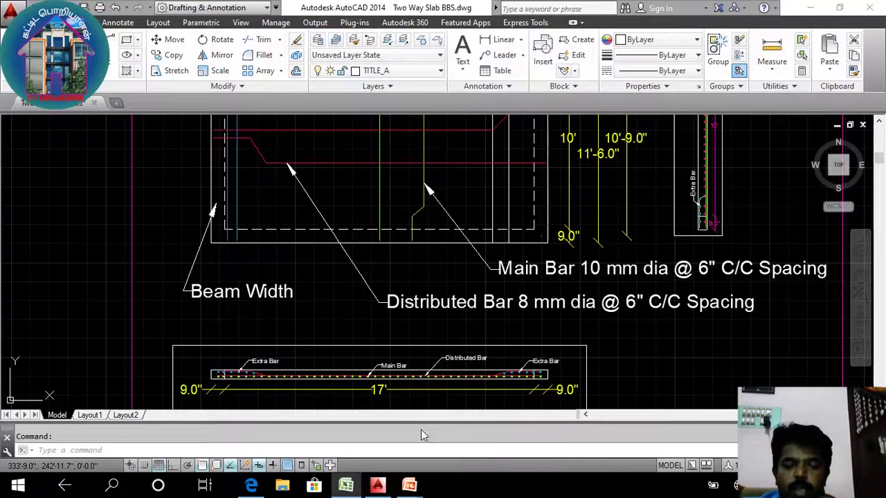
mouse_move(394, 239)
mouse_down()
mouse_move(427, 316)
mouse_move(357, 292)
mouse_up()
mouse_move(481, 291)
mouse_down()
mouse_move(467, 310)
mouse_move(461, 283)
mouse_move(437, 271)
mouse_up()
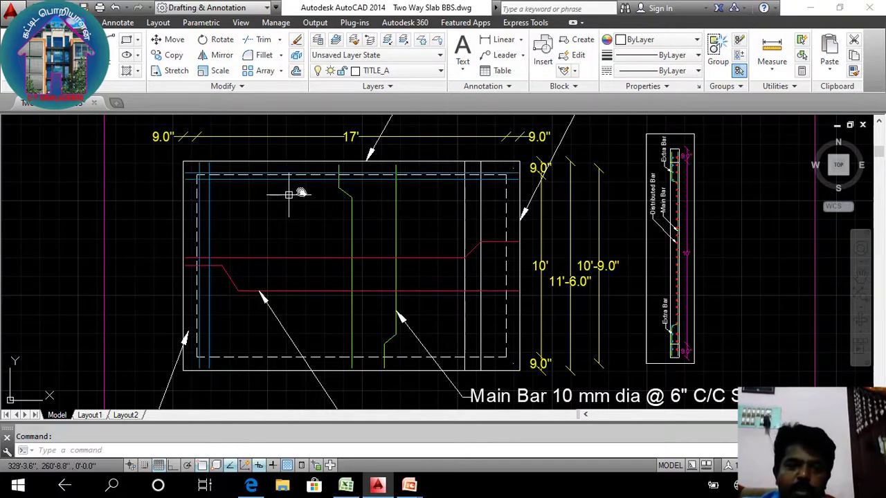
mouse_move(409, 316)
mouse_down()
mouse_move(395, 233)
mouse_move(403, 372)
mouse_up()
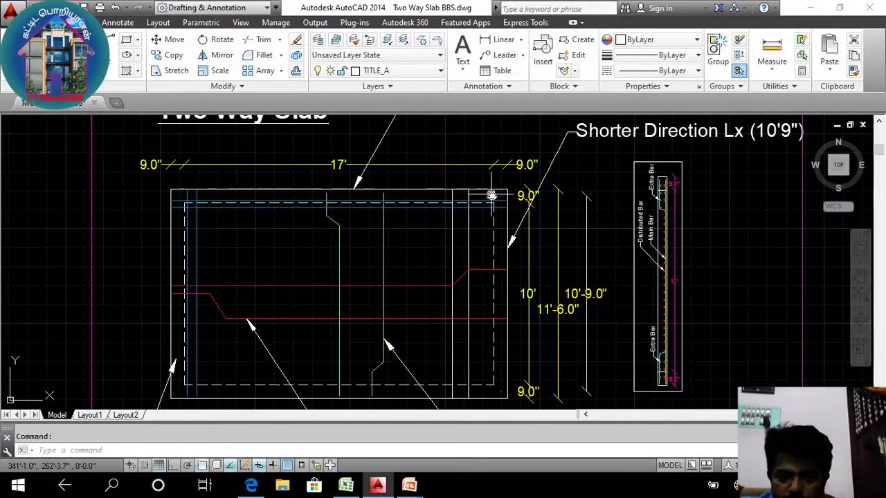
drag(588, 342, 587, 281)
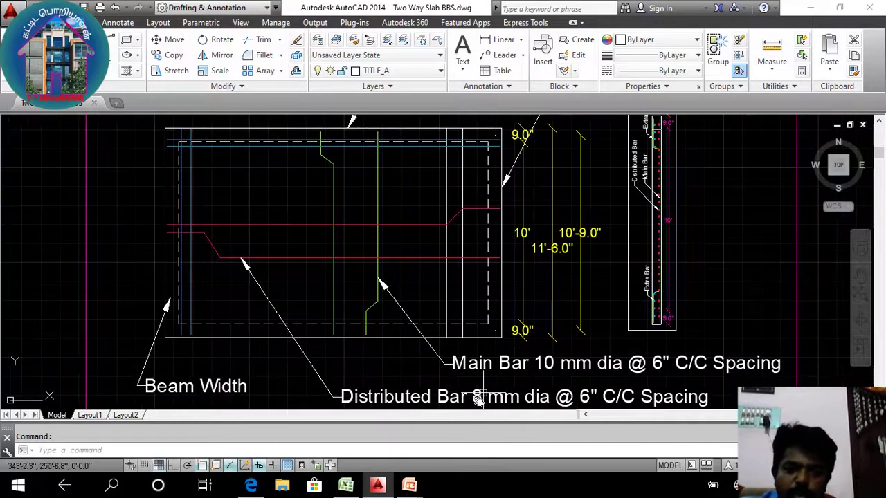
Step: Return to the Excel sheet and review the number of distributed bars calculation, cross-checking it against the AutoCAD slab plan
click(355, 488)
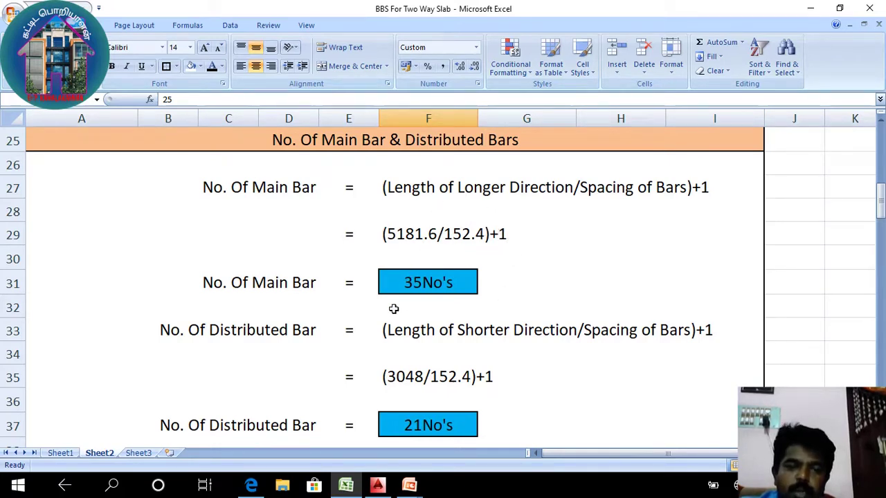
scroll(417, 293, down, 1)
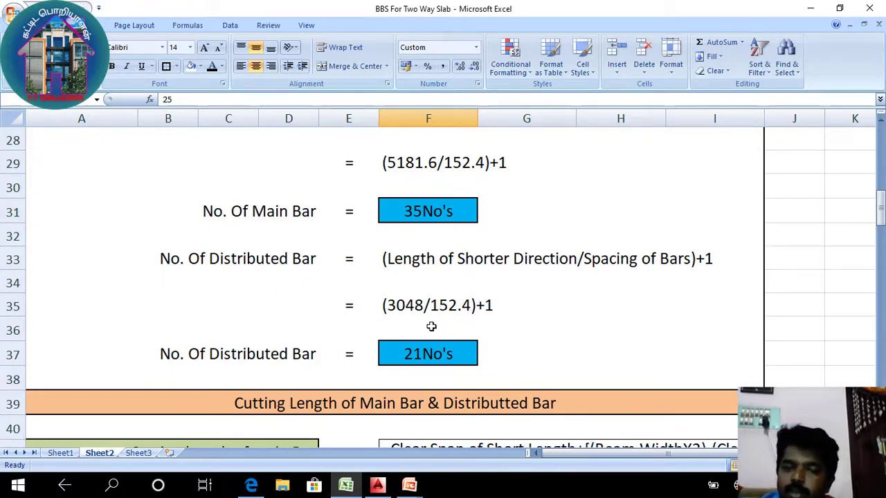
click(377, 484)
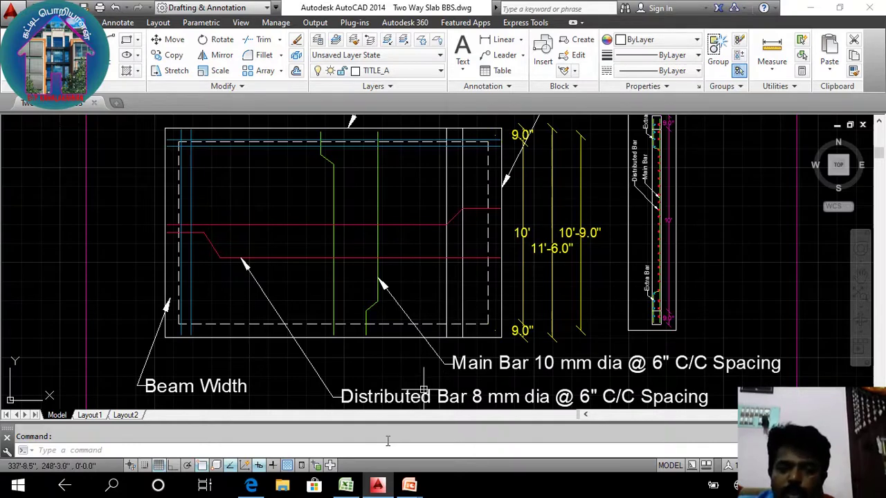
click(346, 485)
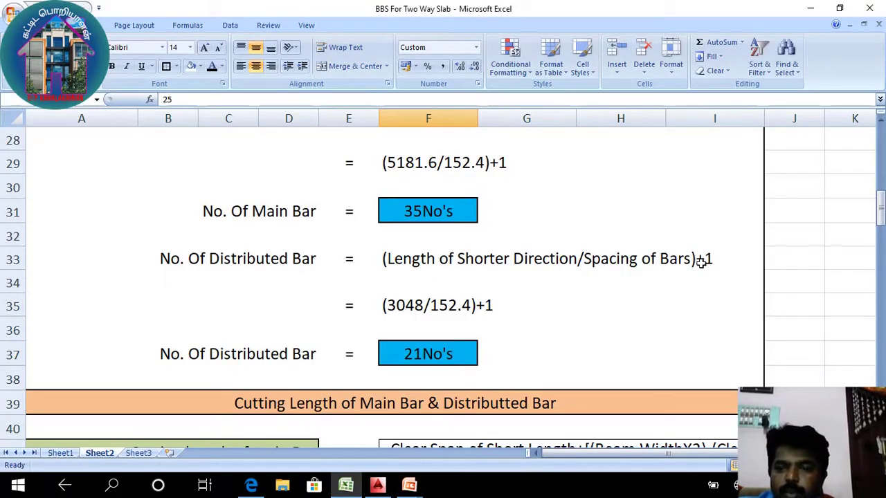
Step: Examine the main bar cutting length formula and its D and 45° bend terms, rechecking the bar count formulas above
scroll(429, 365, down, 2)
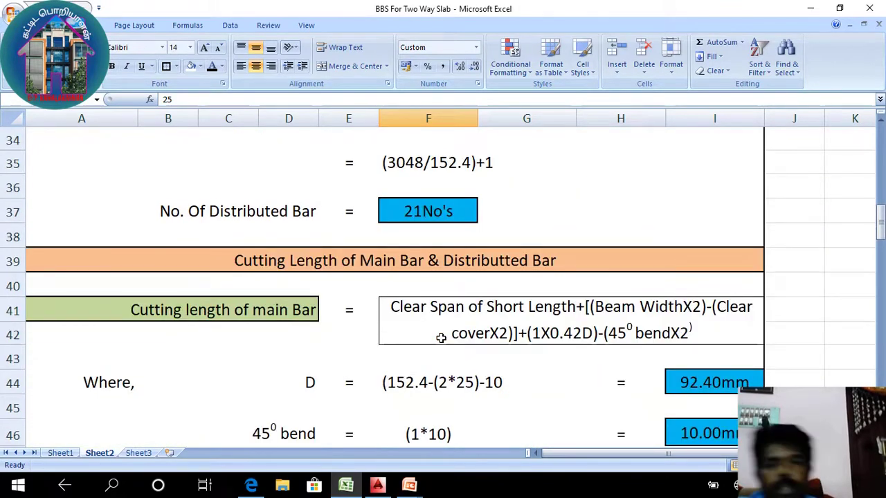
scroll(441, 338, up, 3)
scroll(441, 338, down, 2)
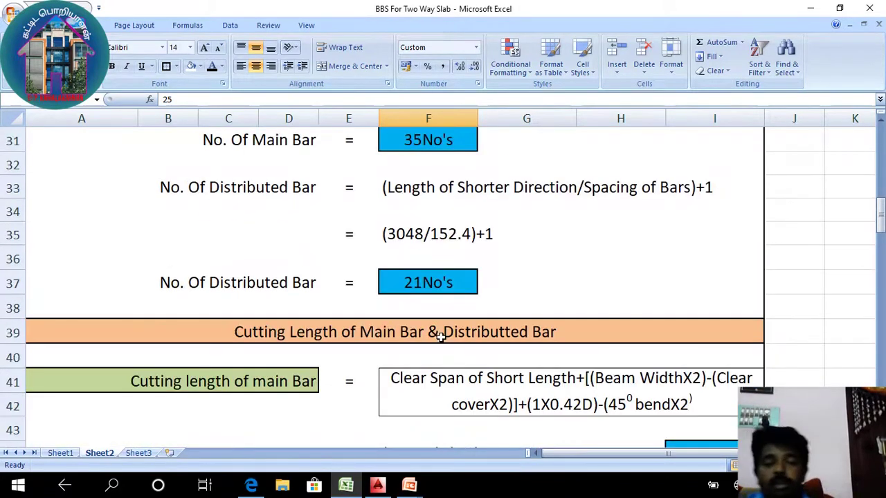
scroll(441, 336, up, 2)
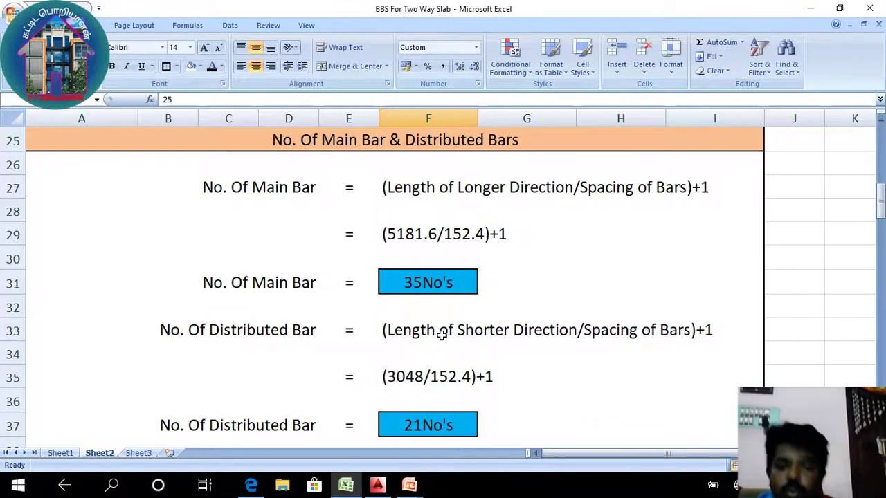
scroll(441, 335, down, 2)
scroll(440, 332, down, 1)
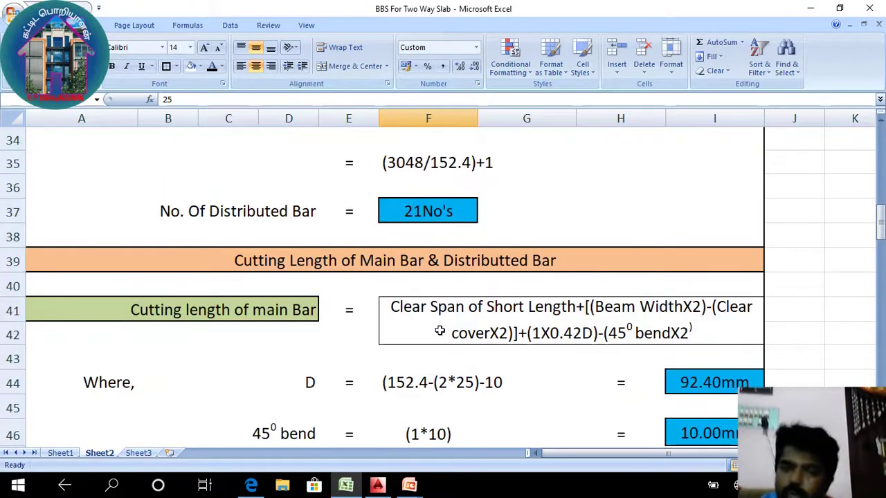
scroll(438, 329, down, 1)
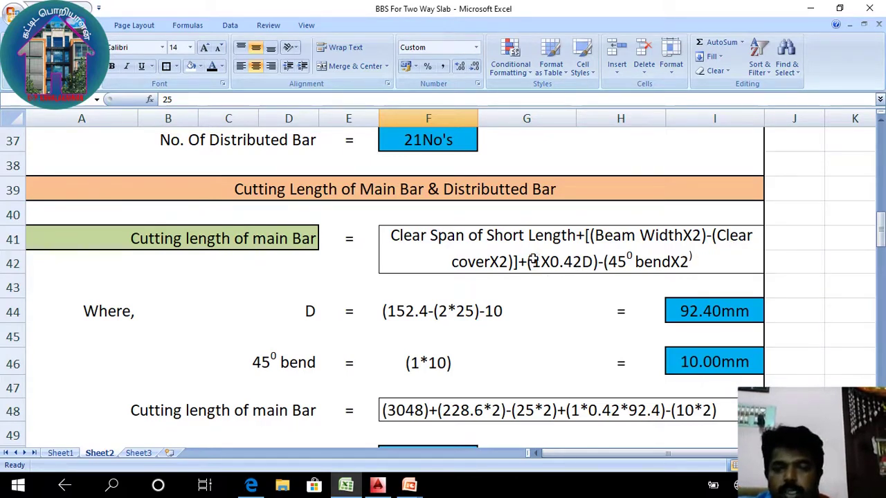
Step: Switch to the AutoCAD drawing and inspect the main bar's crank near the lower beam edge of the slab plan
click(377, 486)
scroll(386, 222, up, 2)
scroll(382, 226, down, 2)
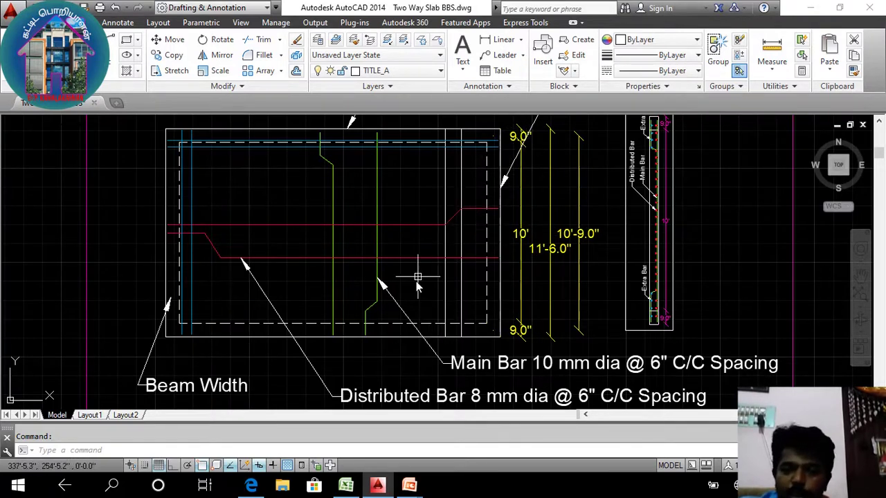
scroll(369, 316, up, 4)
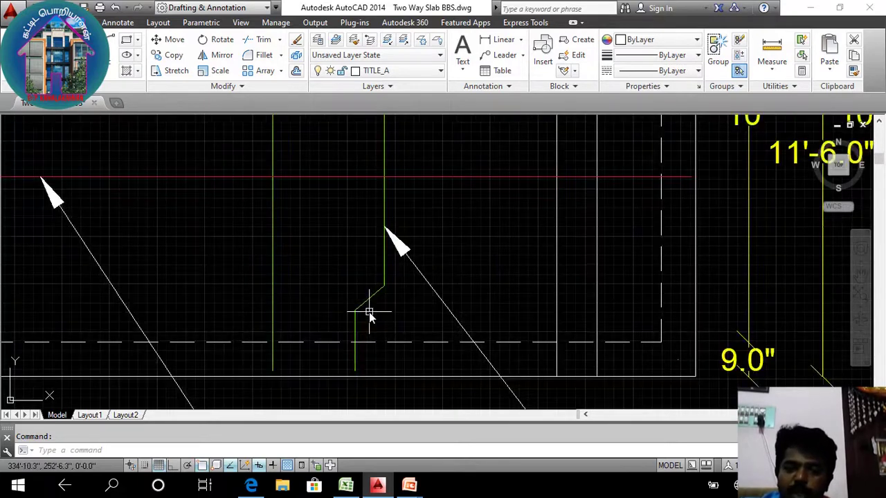
scroll(369, 316, up, 2)
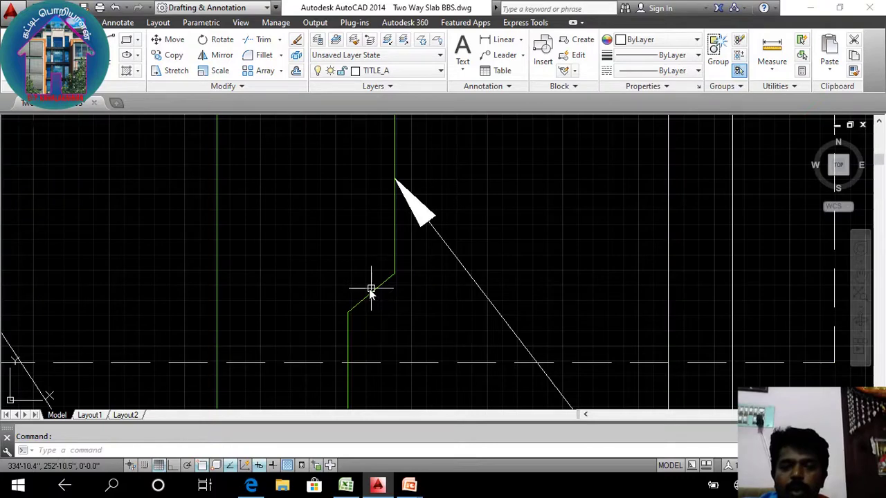
Step: Examine the main bar's 45° crank near the lower beam edge, comparing it with the main bar cutting length formula in Excel
scroll(375, 292, down, 2)
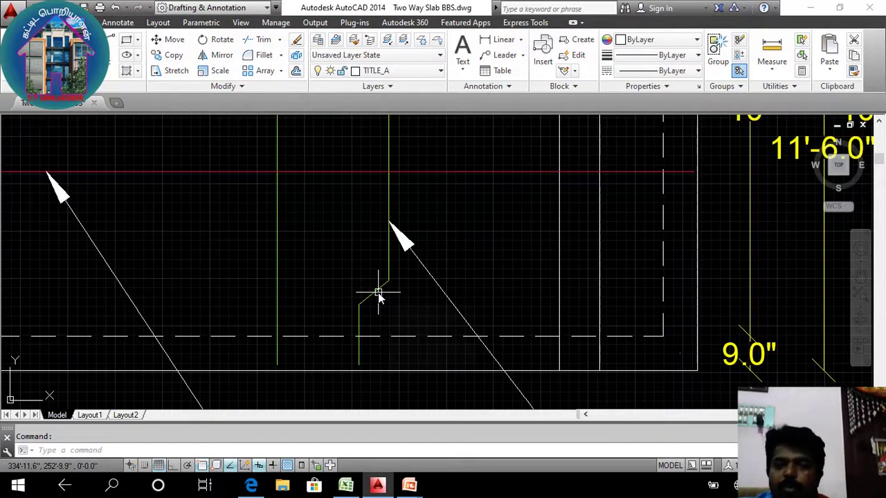
scroll(377, 294, down, 1)
scroll(376, 297, up, 3)
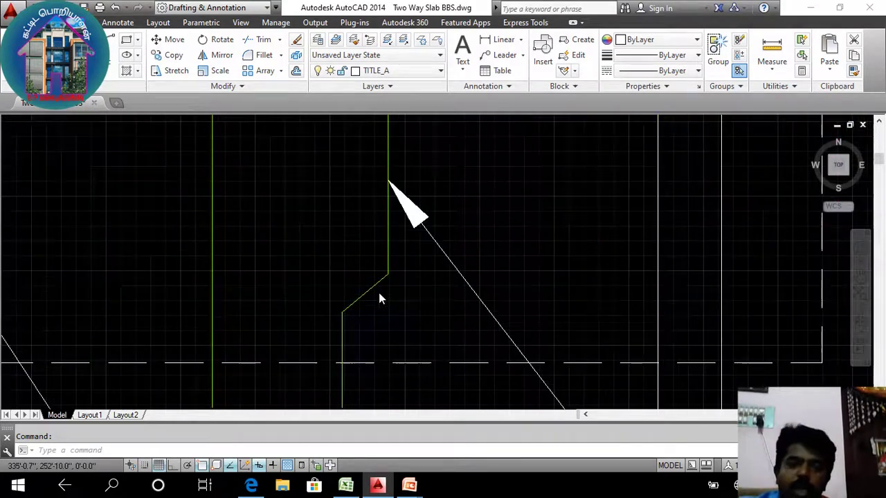
scroll(379, 298, down, 2)
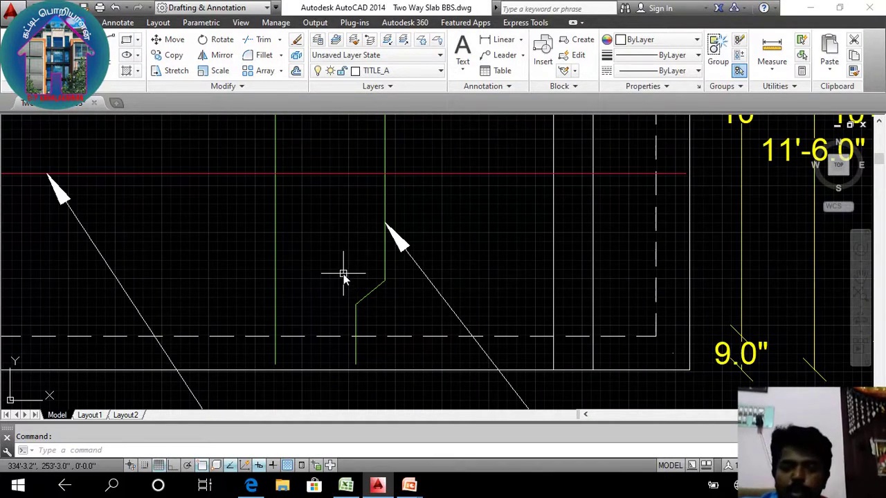
click(347, 485)
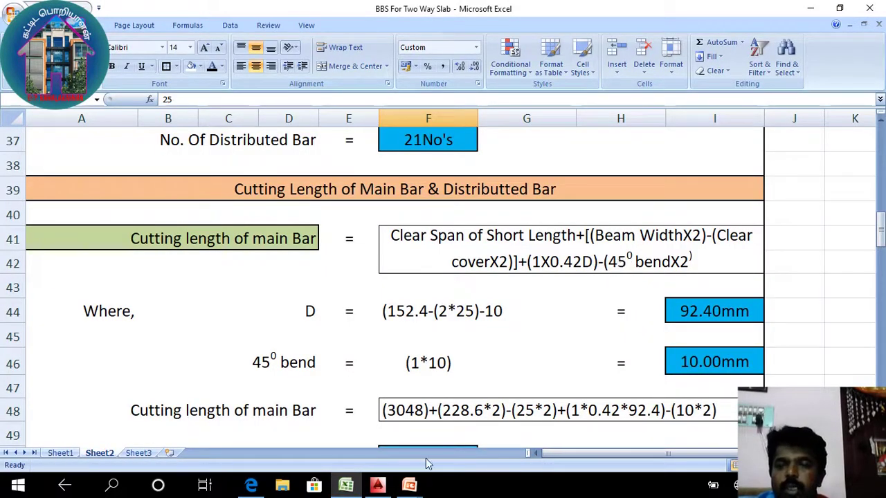
click(377, 486)
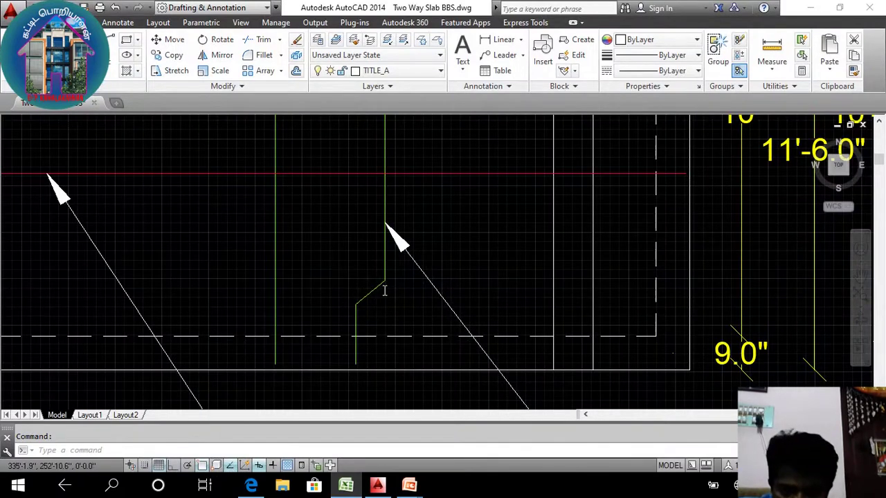
scroll(383, 289, up, 4)
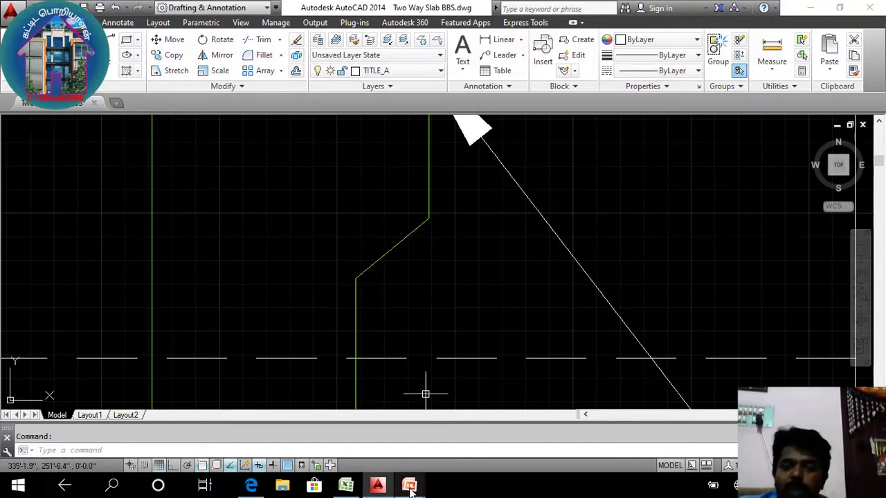
click(346, 486)
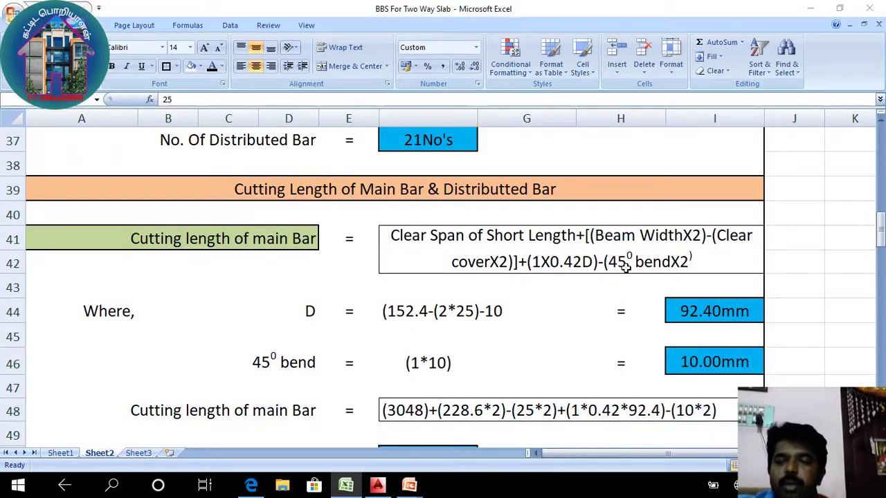
key(super)
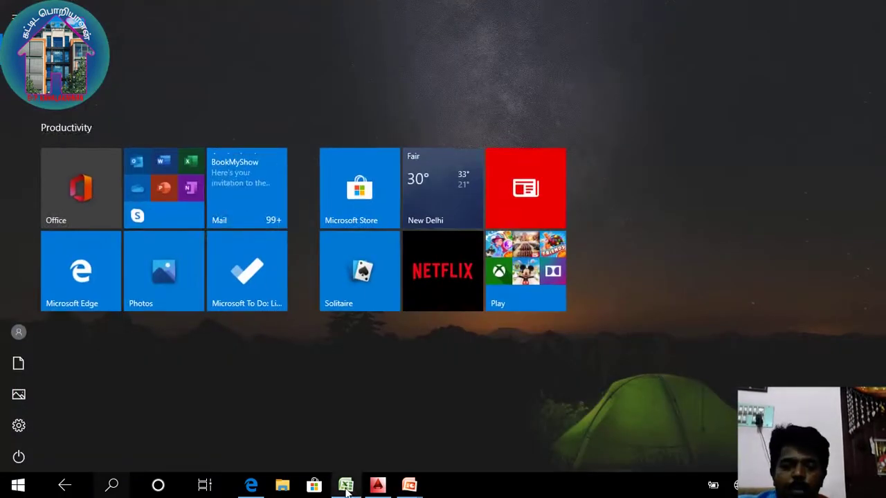
key(super)
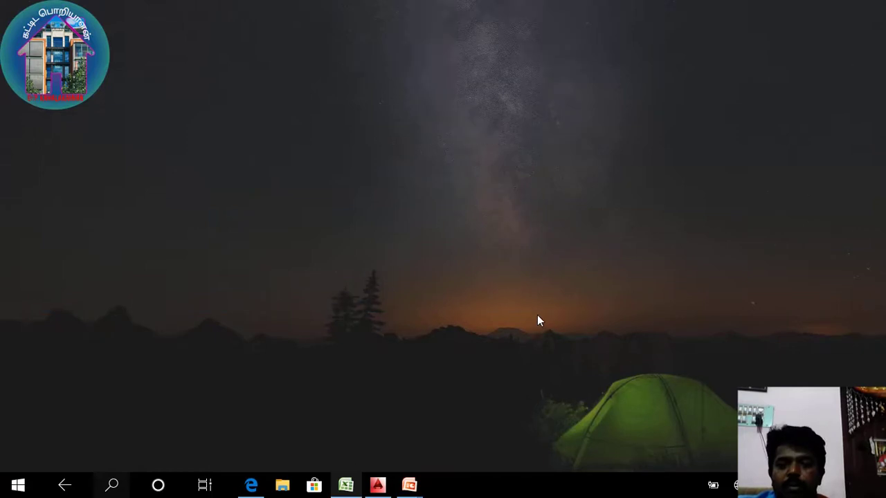
key(alt+Tab)
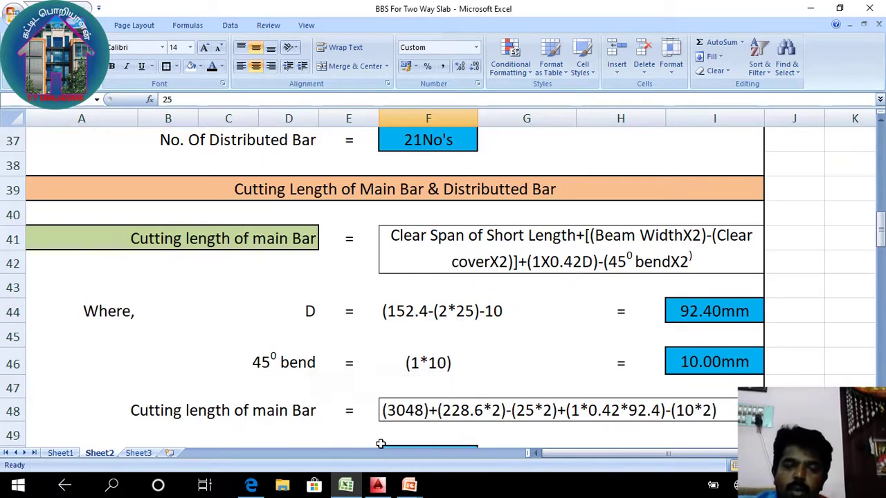
Step: Switch to the AutoCAD drawing and inspect the extra bars and bent distributed bar in the cross-section below the slab plan
mouse_move(380, 491)
click(377, 426)
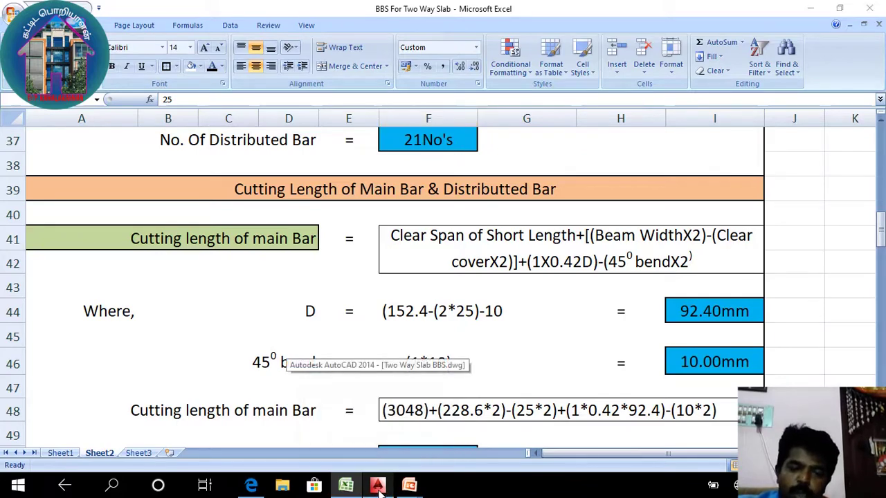
scroll(518, 311, down, 5)
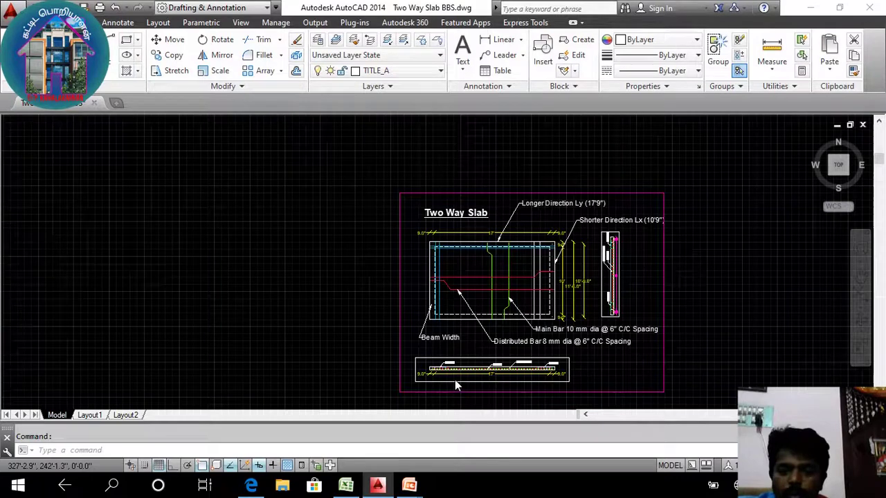
scroll(455, 380, up, 6)
scroll(418, 358, up, 2)
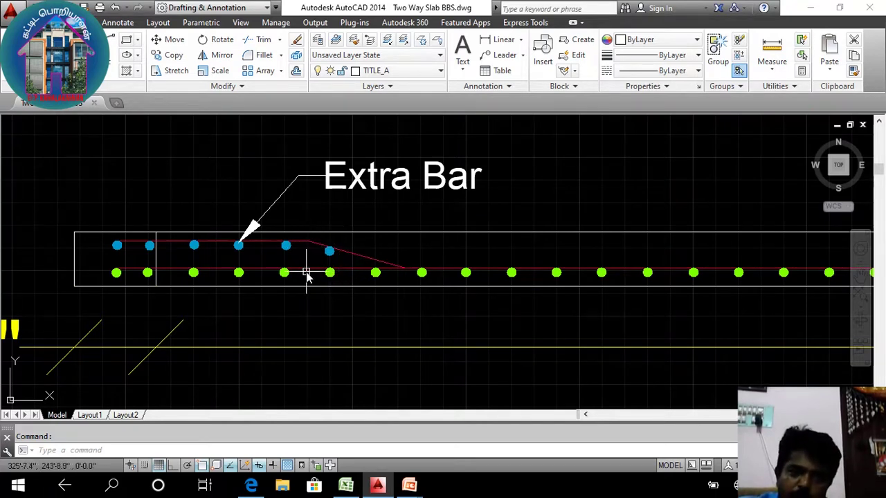
scroll(284, 261, down, 5)
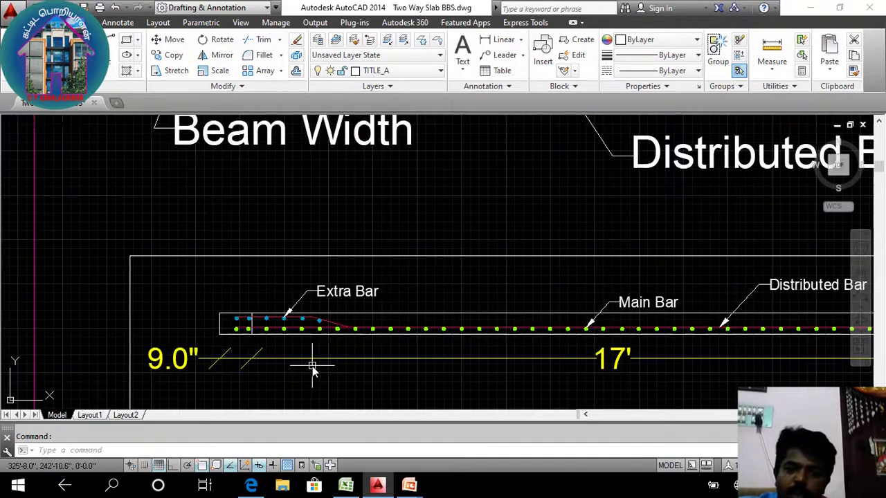
Step: Inspect the main bar's crank and the extra bars near the lower end of the vertical cross-section beside the slab plan
mouse_move(821, 203)
mouse_down()
mouse_move(485, 288)
mouse_move(225, 324)
mouse_move(510, 257)
mouse_move(509, 242)
mouse_move(439, 297)
mouse_move(385, 292)
mouse_up()
scroll(386, 292, up, 5)
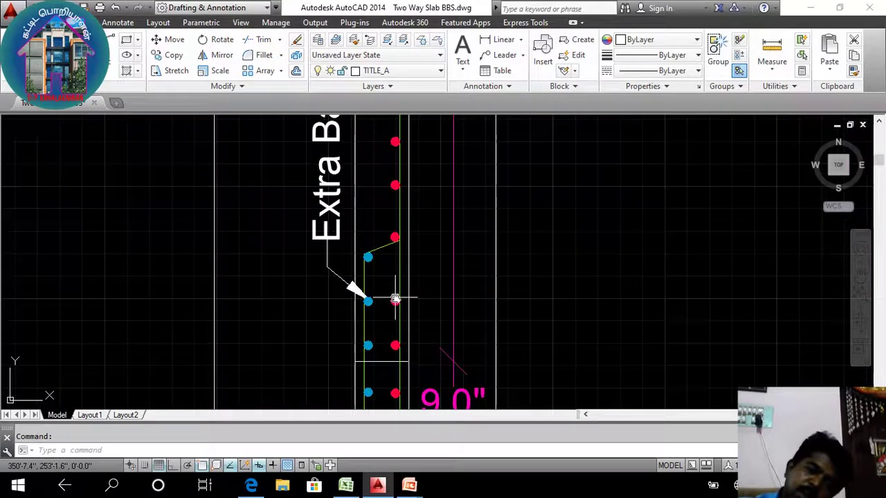
scroll(388, 290, down, 2)
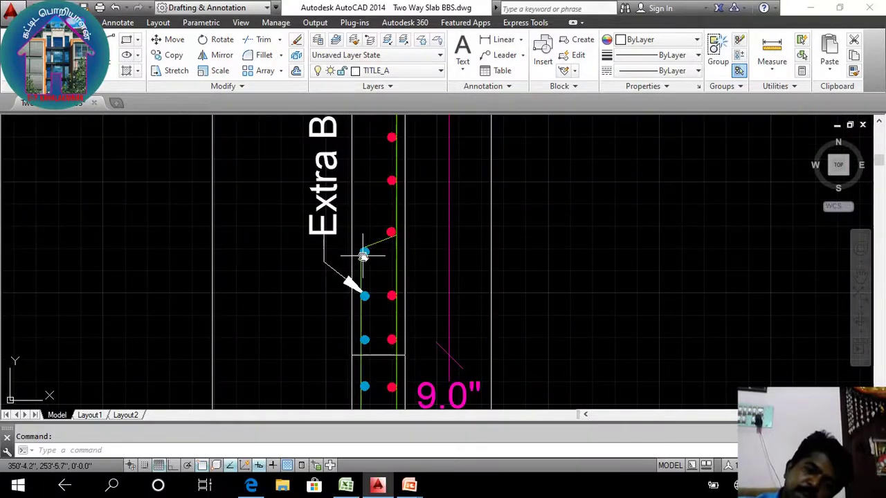
click(391, 233)
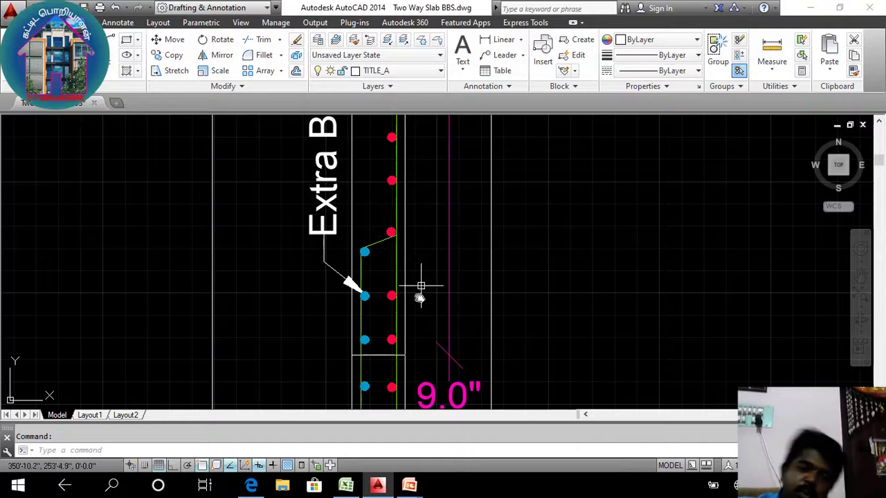
Step: Return to the Excel sheet and review the main bar and distributed bar cutting length calculations
click(346, 484)
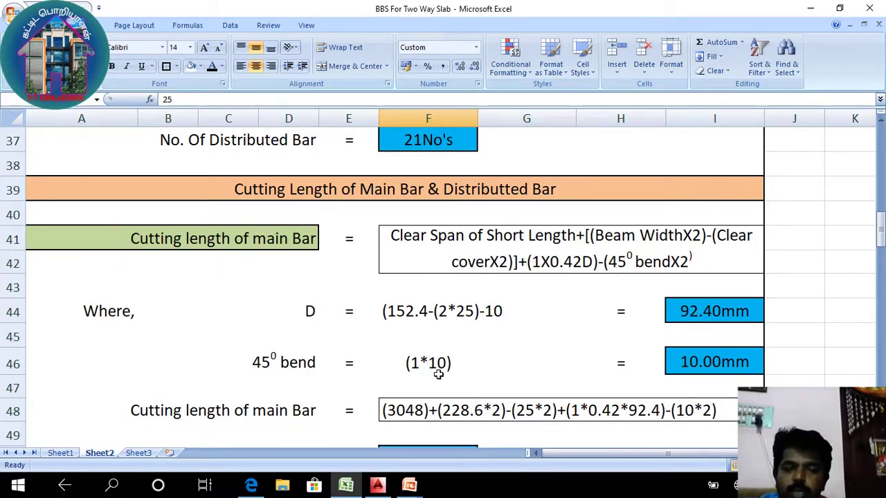
scroll(381, 435, down, 1)
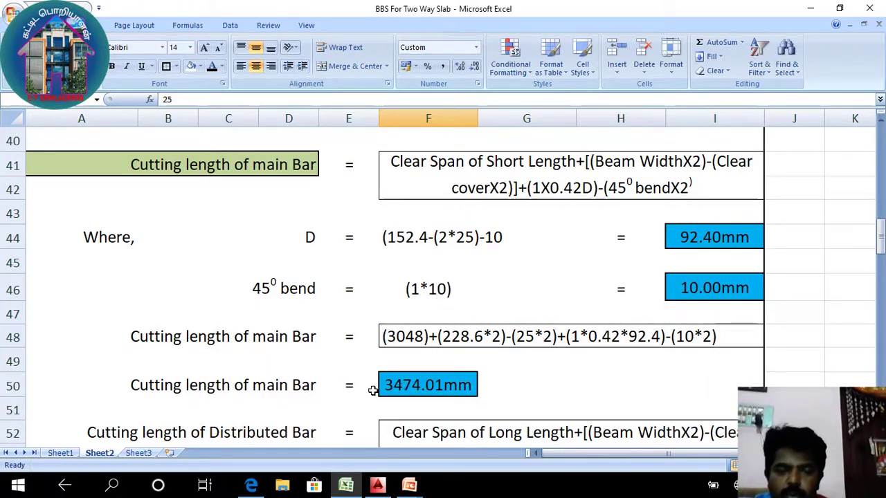
scroll(400, 388, down, 1)
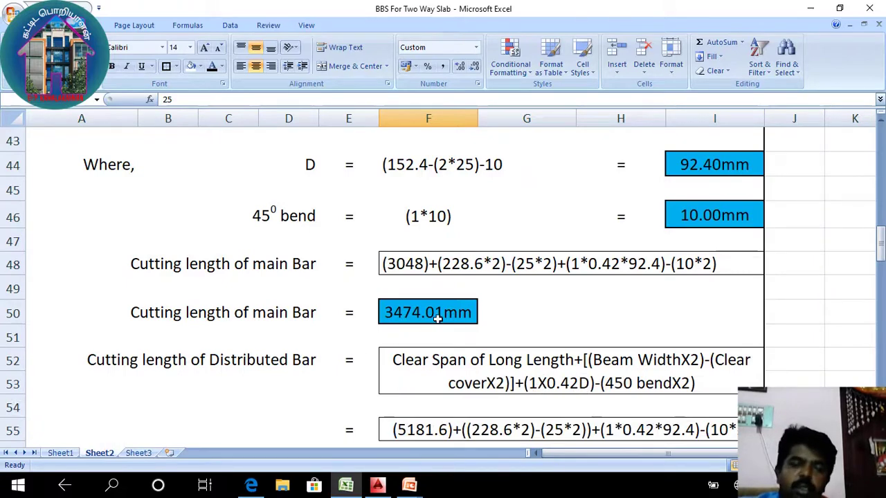
scroll(484, 316, down, 1)
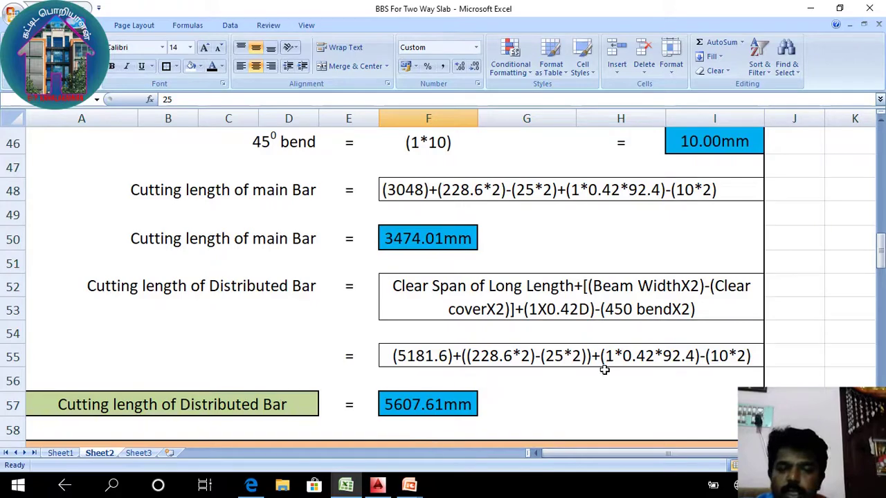
Step: Switch to the AutoCAD drawing and check the distributed bars' cranks and the longer-direction span on the slab plan
click(377, 485)
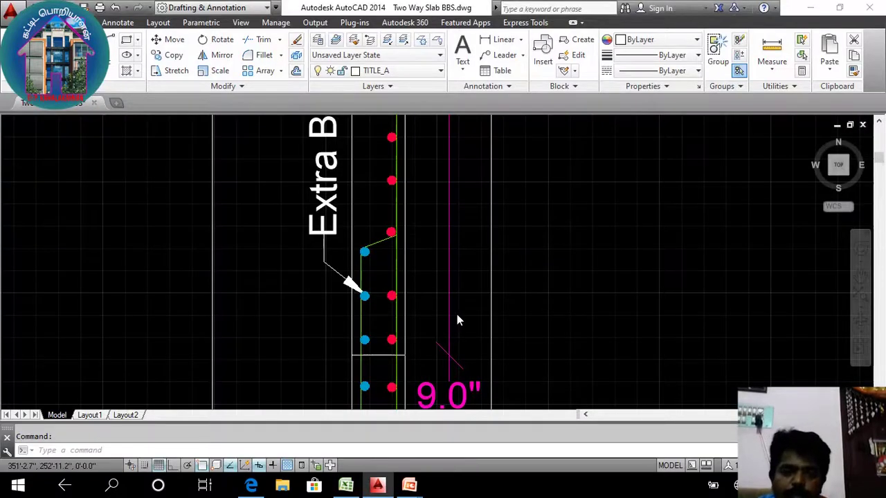
scroll(418, 317, down, 3)
scroll(418, 318, down, 3)
scroll(405, 276, up, 3)
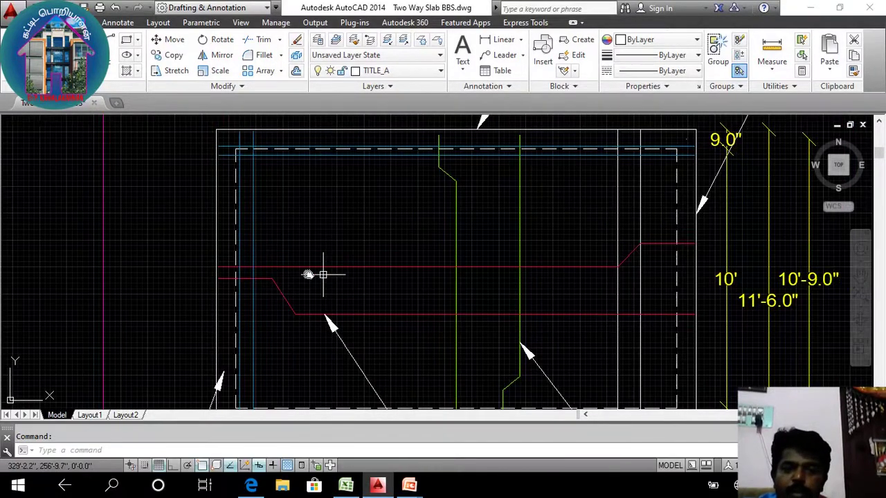
scroll(385, 387, down, 2)
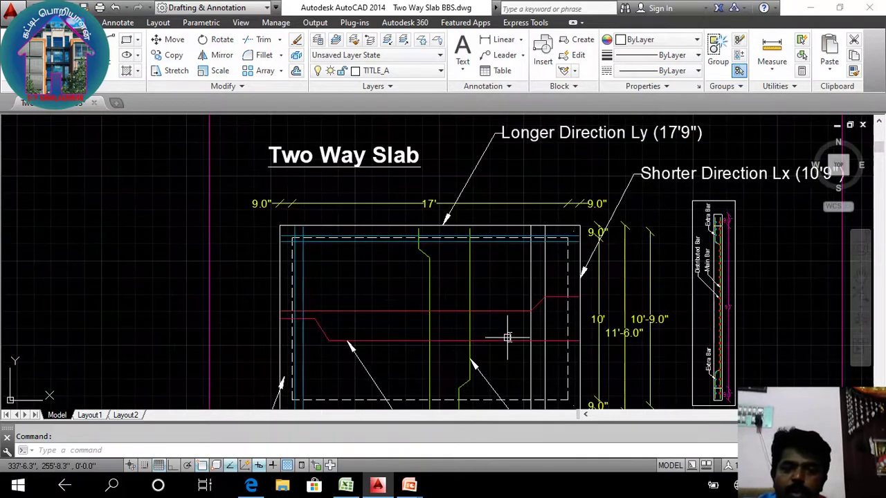
scroll(572, 302, up, 2)
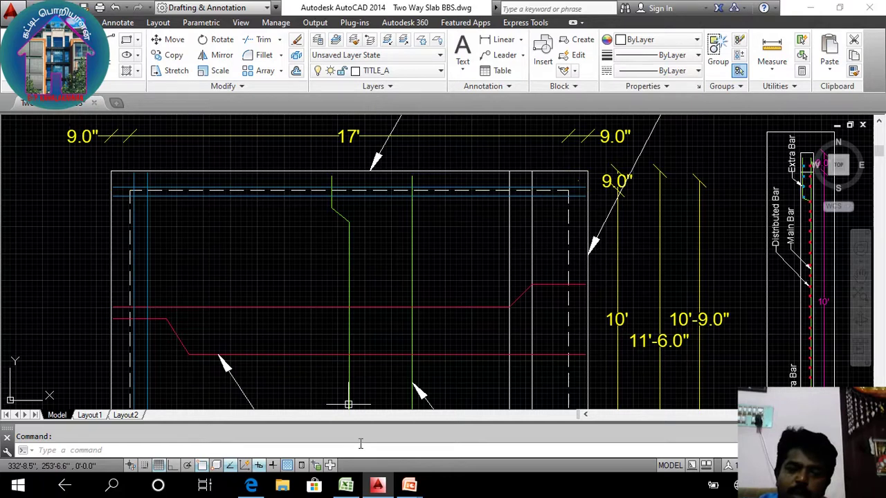
Step: Return to the Excel sheet and recheck the distributed bar cutting length, continuing to the Top Extra Bar diameter and spacing
click(346, 486)
scroll(426, 418, down, 3)
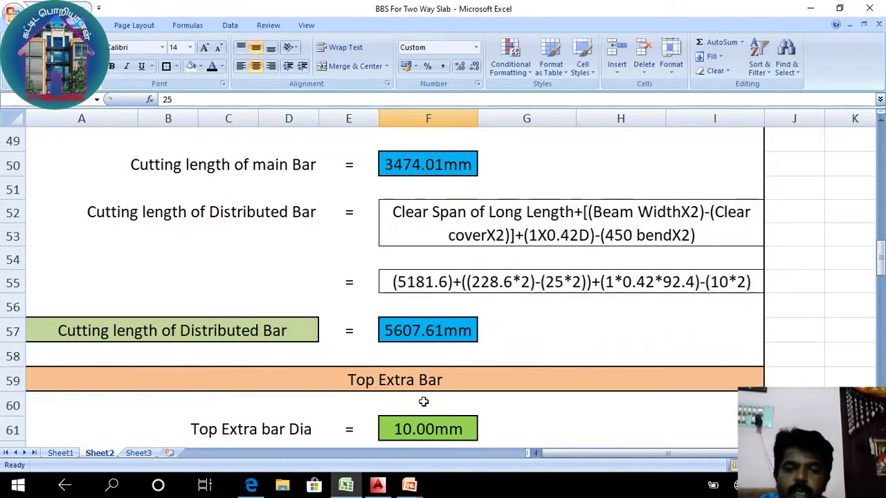
scroll(419, 352, up, 7)
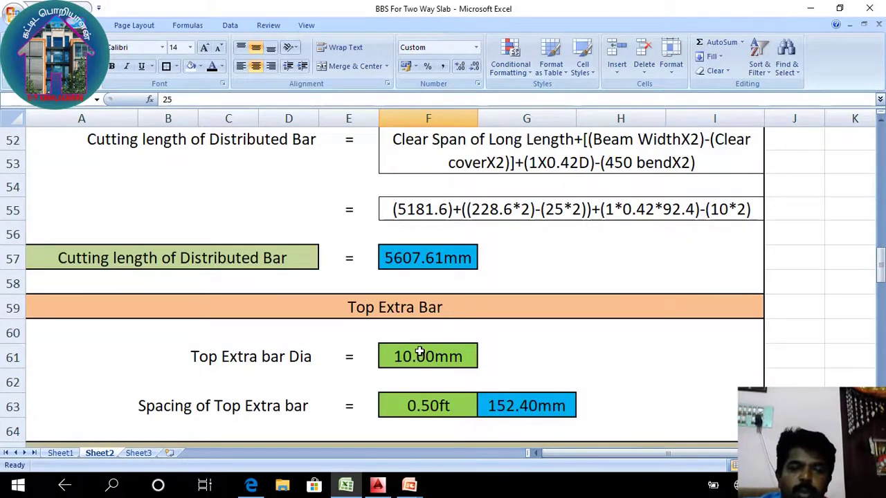
scroll(420, 351, down, 4)
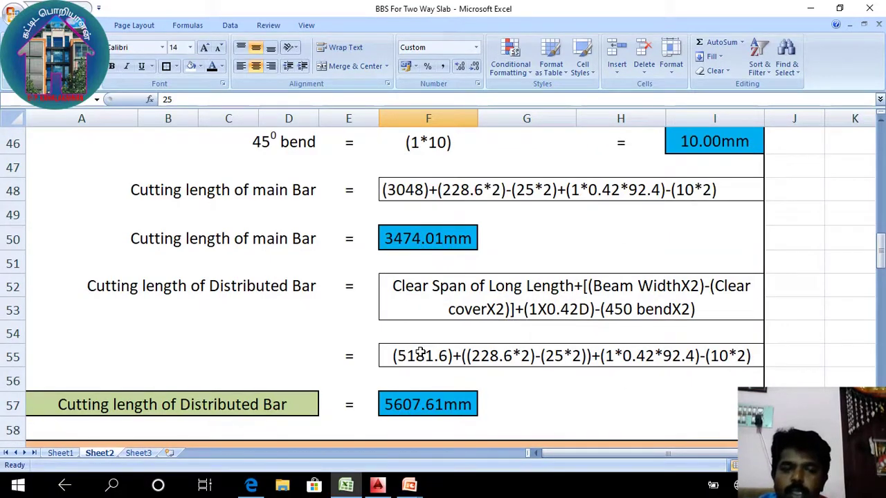
scroll(420, 351, down, 3)
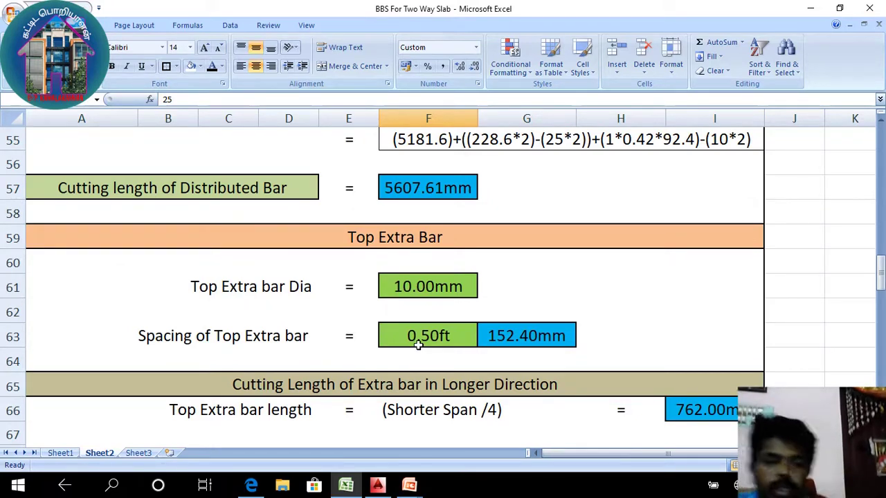
Step: Switch to the AutoCAD drawing and examine the extra bars along the slab's upper beam edge and the cranked main bars they cross
click(377, 486)
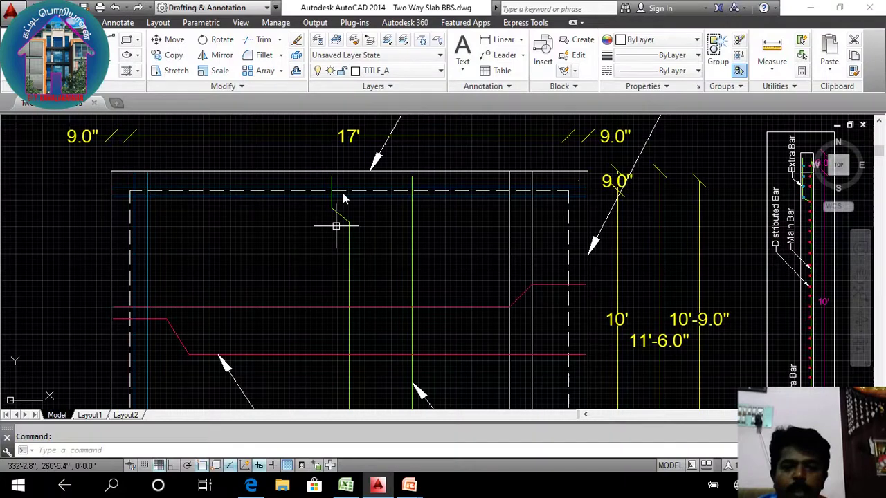
scroll(328, 240, up, 3)
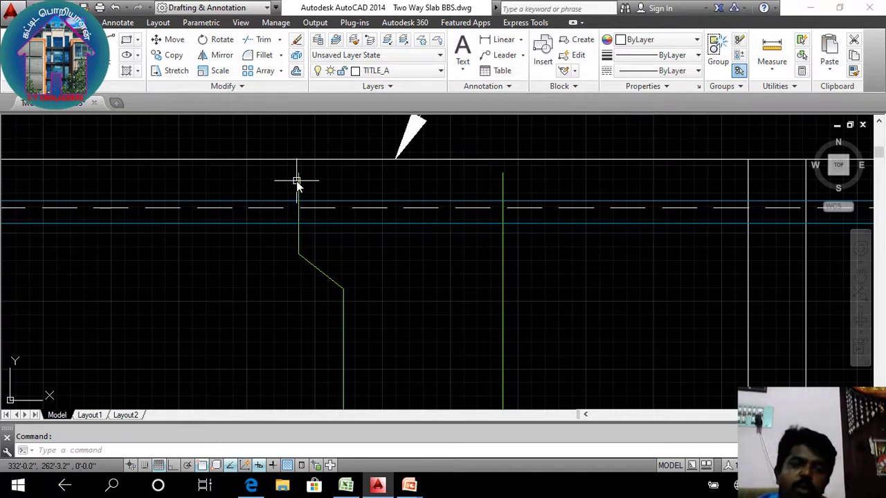
scroll(427, 243, down, 6)
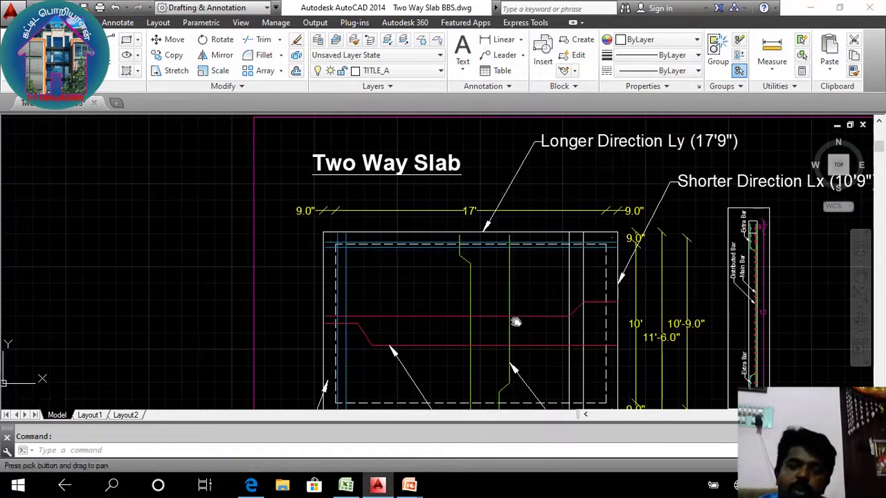
scroll(457, 247, up, 3)
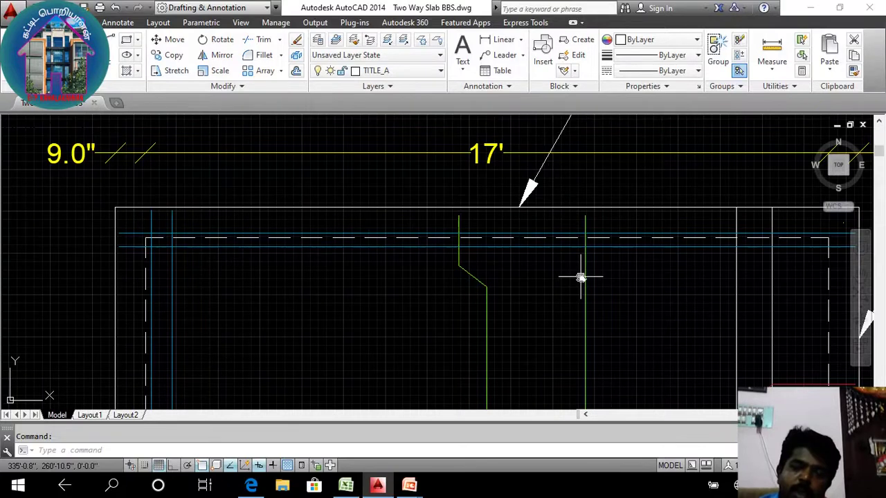
scroll(581, 277, down, 4)
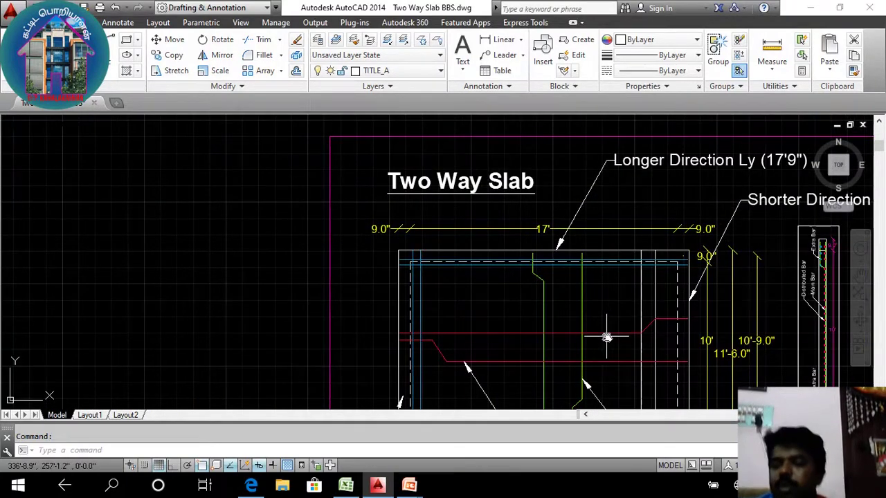
drag(547, 340, 488, 232)
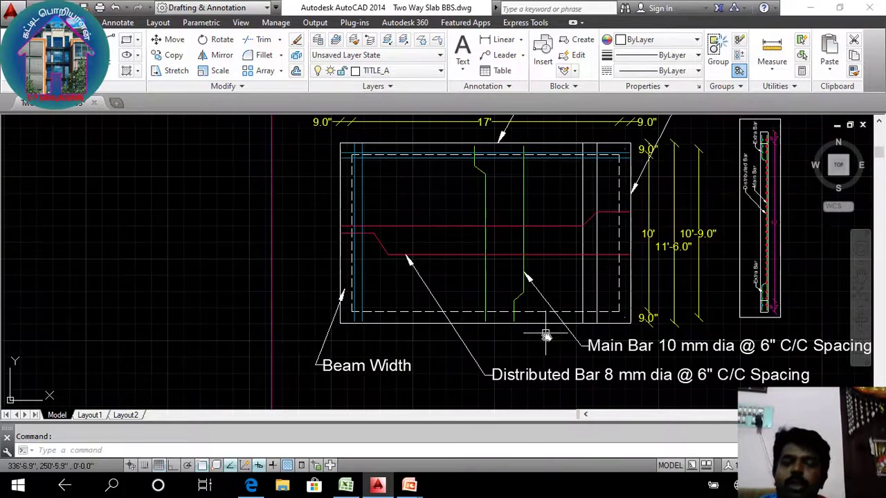
Step: Look over the reinforcement in the slab plan and preview the open PowerPoint presentation on bar bending schedules
mouse_move(546, 337)
mouse_down()
mouse_move(505, 364)
mouse_move(523, 358)
mouse_up()
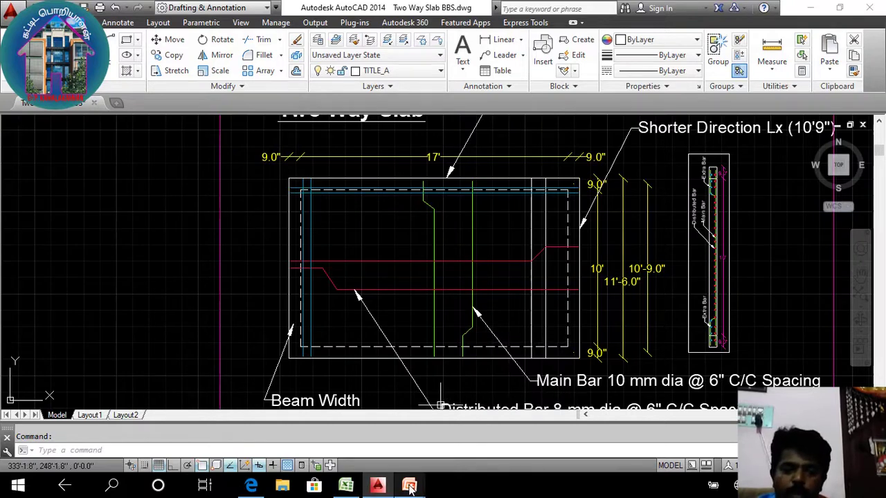
mouse_move(409, 487)
mouse_move(367, 437)
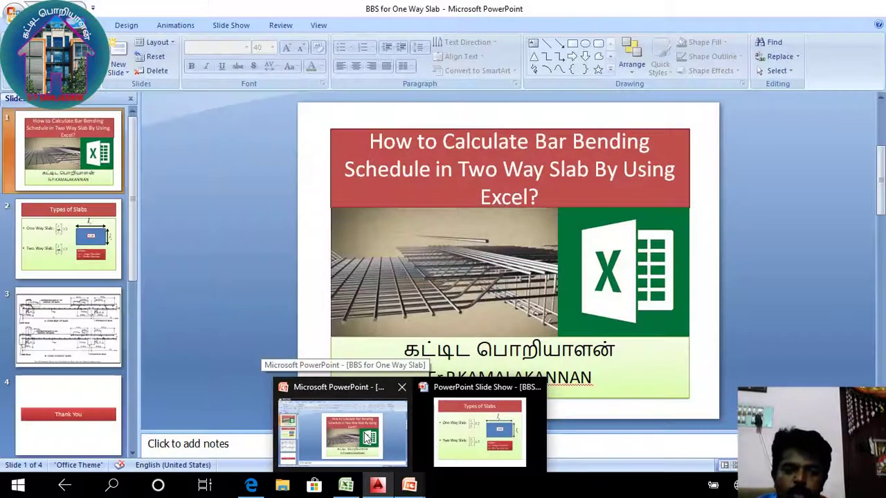
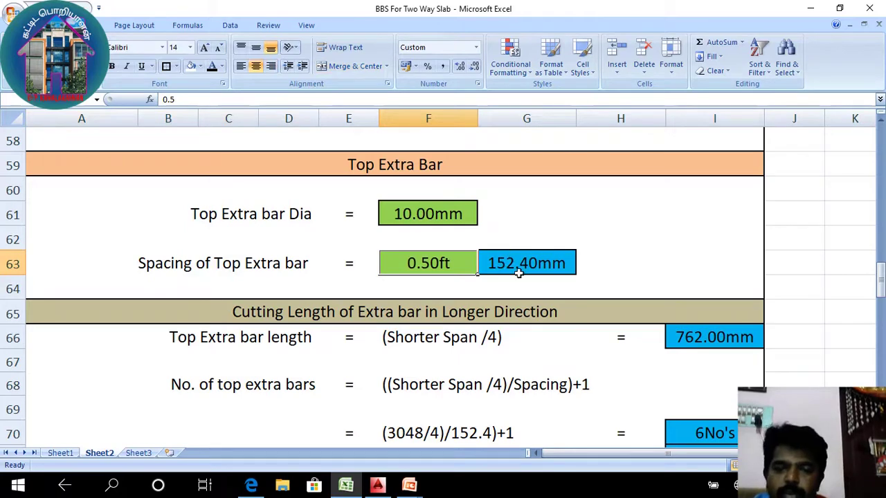
Step: In the Excel sheet, review the longer-direction section and its top extra bar length formula, Shorter Span /4
scroll(426, 308, down, 1)
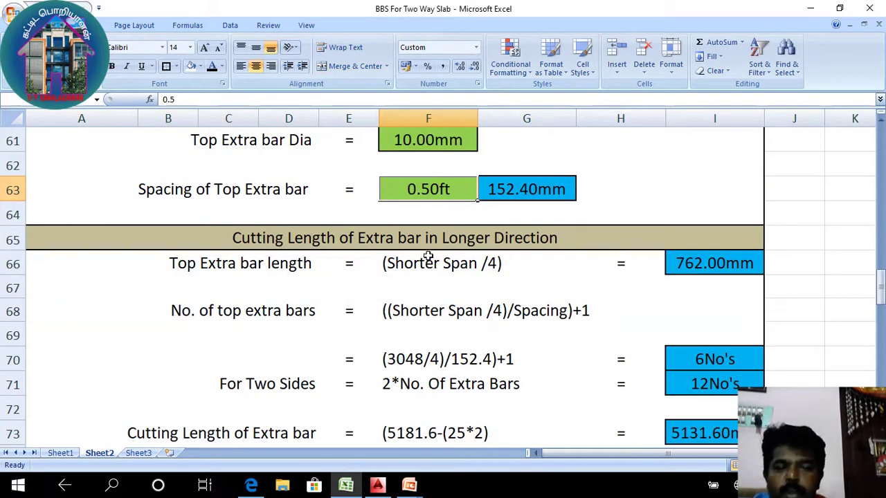
click(451, 239)
click(547, 286)
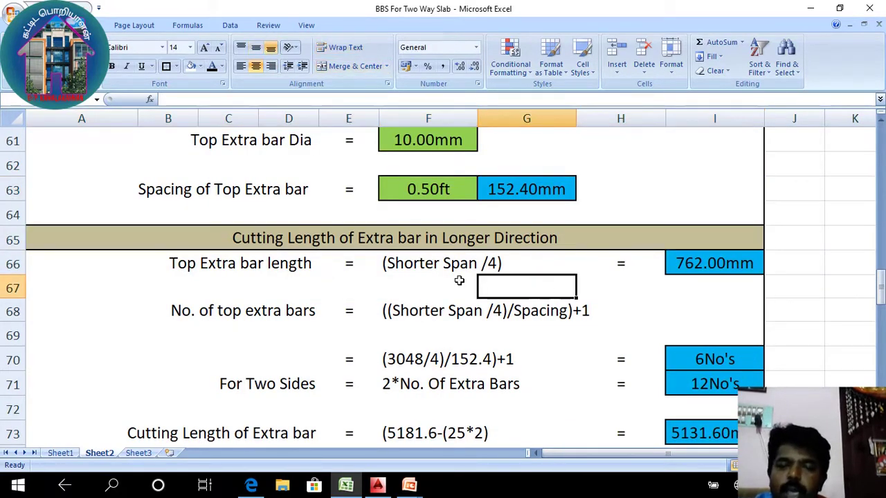
click(792, 302)
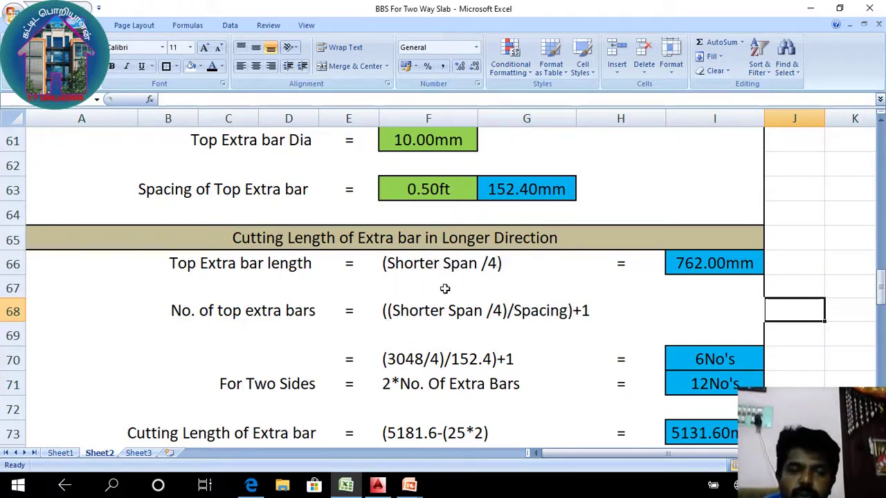
click(471, 263)
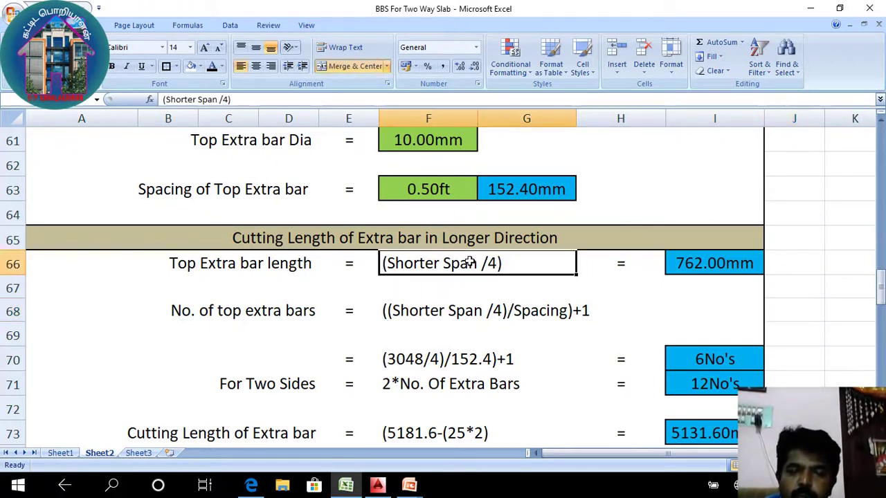
click(776, 287)
click(471, 279)
click(474, 266)
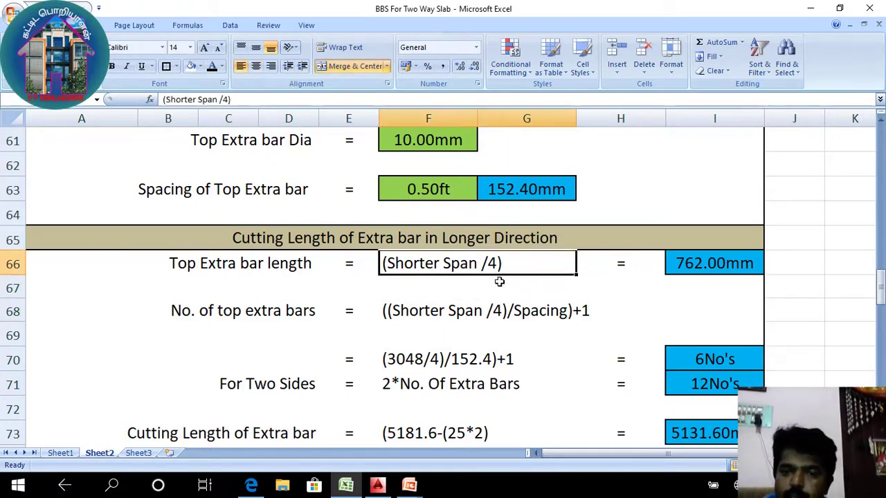
click(802, 289)
click(453, 267)
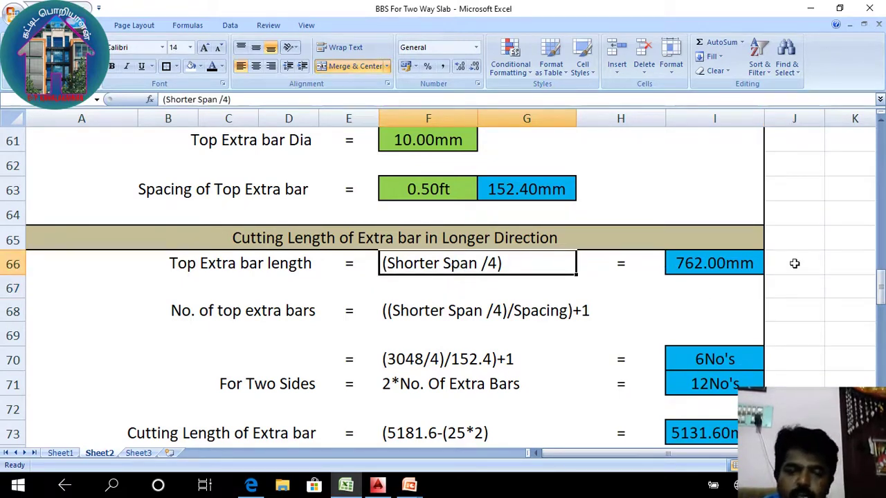
click(805, 282)
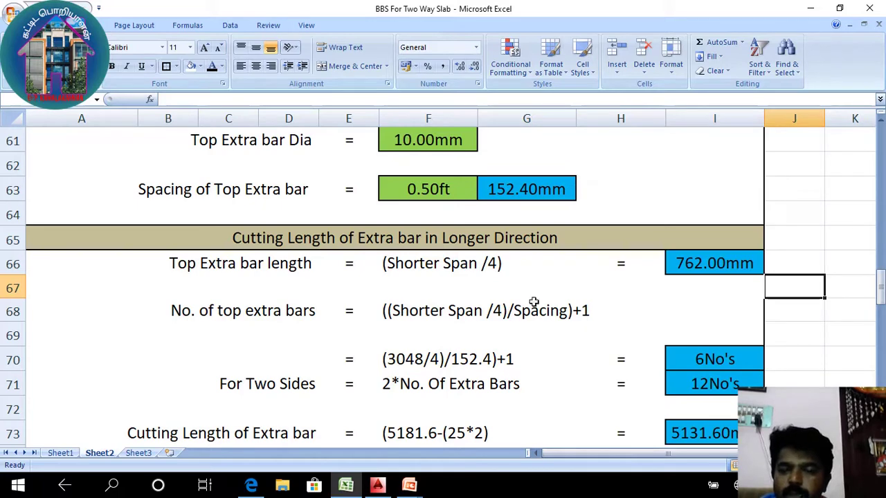
Step: Examine the formulas for the number of longer-direction top extra bars, for one side and for two sides
click(684, 263)
click(543, 318)
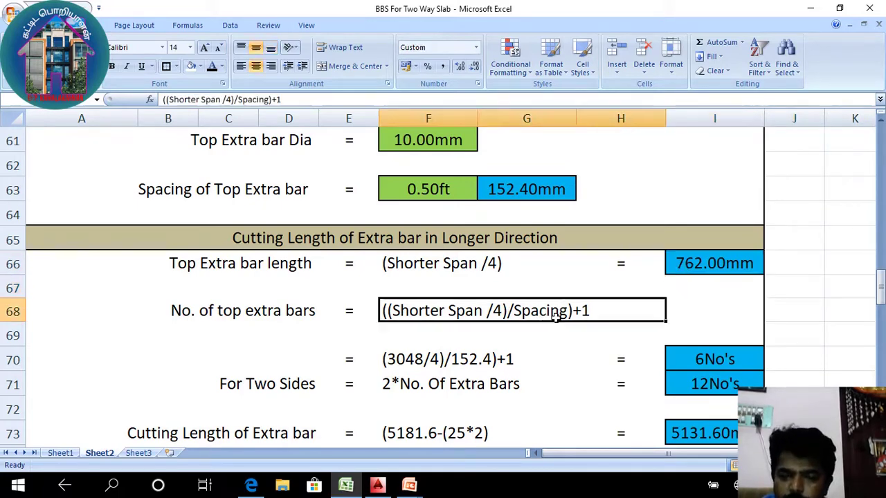
click(806, 330)
scroll(526, 326, down, 1)
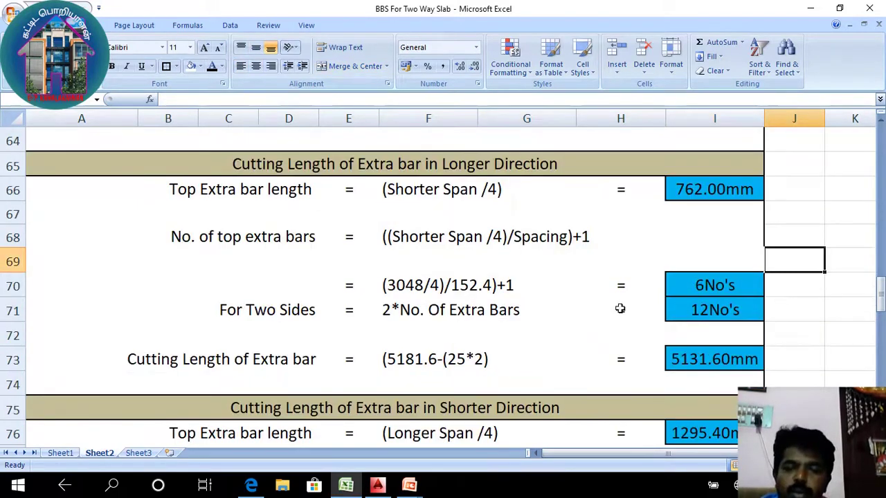
click(709, 290)
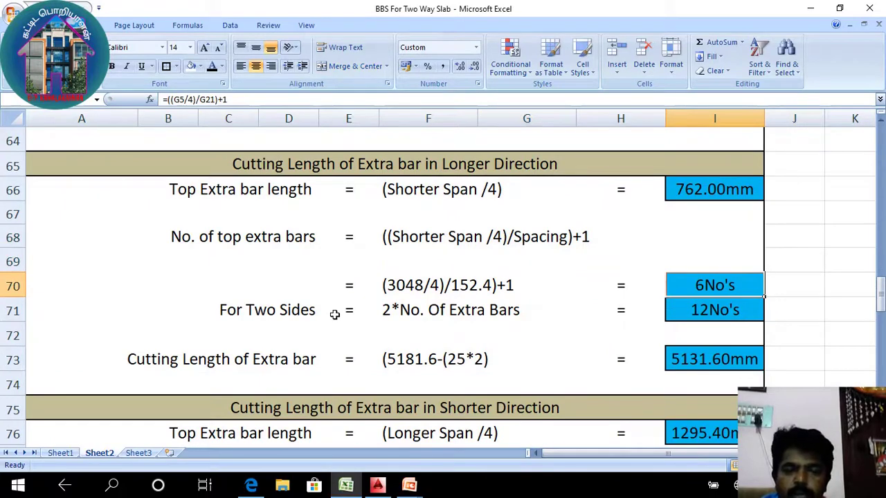
click(707, 317)
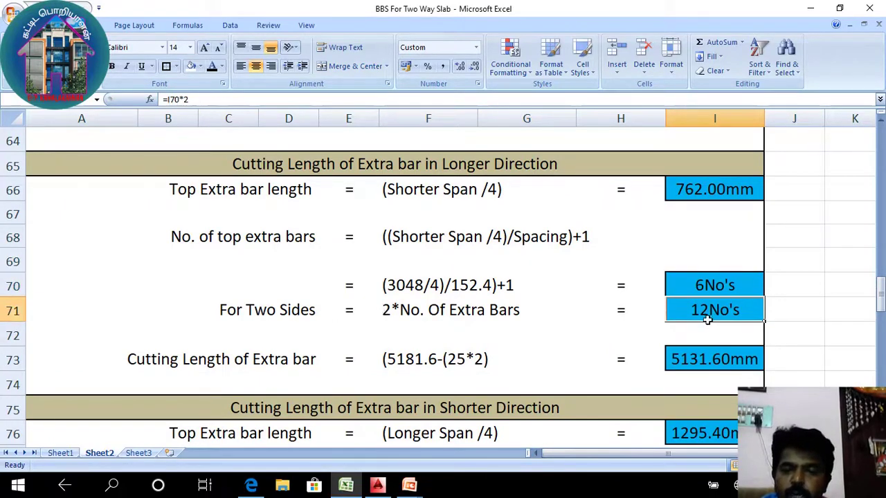
click(817, 336)
Step: Switch to the AutoCAD drawing and examine the slab plan's beam edges where the top extra bars are placed
click(378, 485)
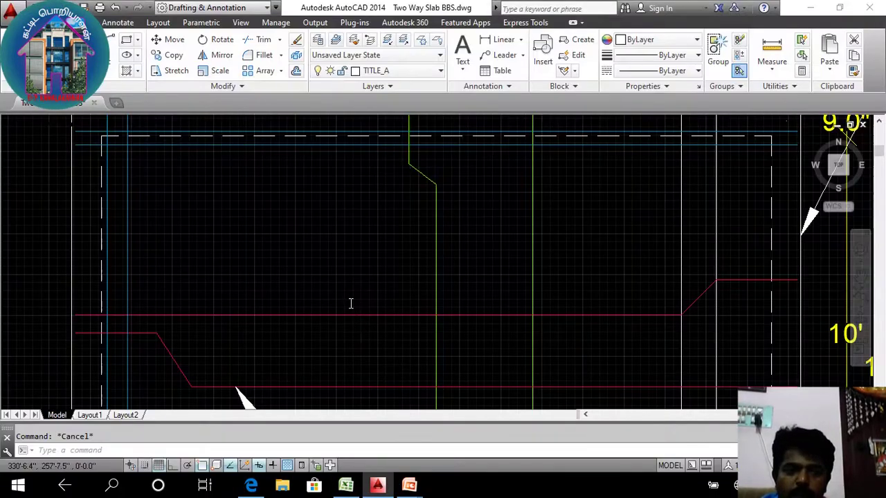
scroll(423, 293, down, 3)
scroll(376, 251, up, 2)
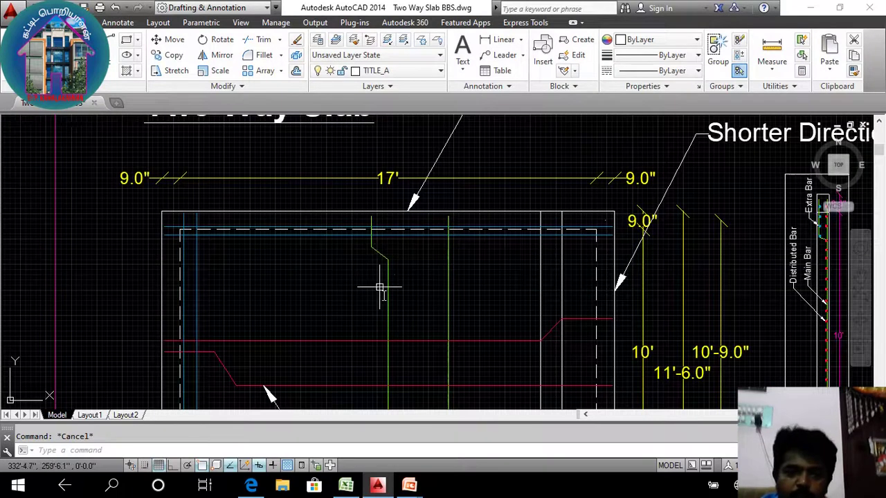
drag(376, 286, 400, 202)
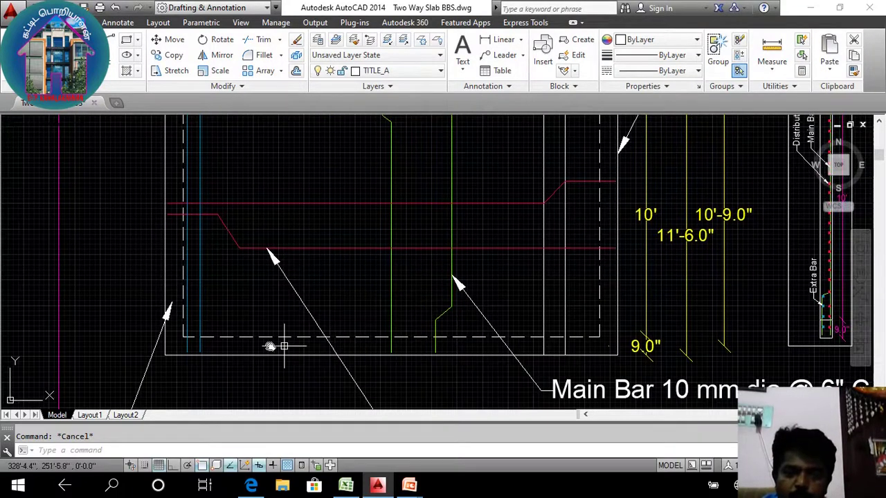
Step: Return to the Excel sheet and review the shorter-direction extra bar count for two sides and the cutting length formula
click(346, 485)
scroll(375, 336, down, 3)
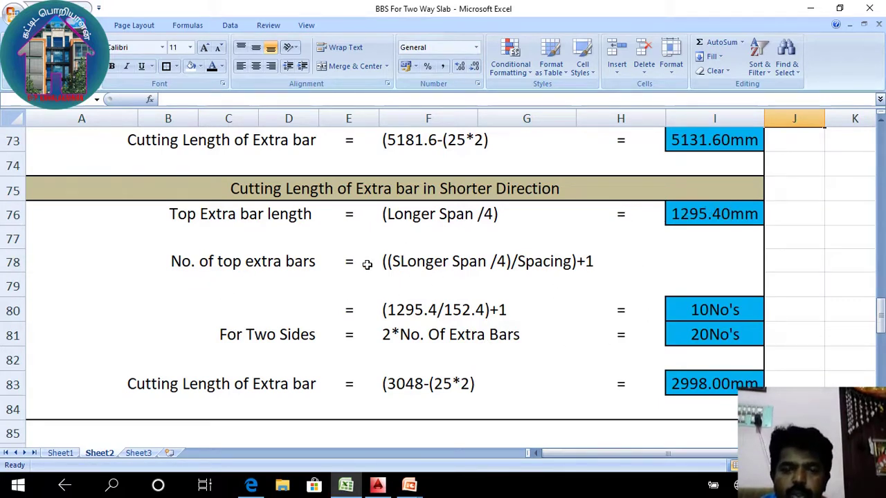
click(730, 336)
click(215, 388)
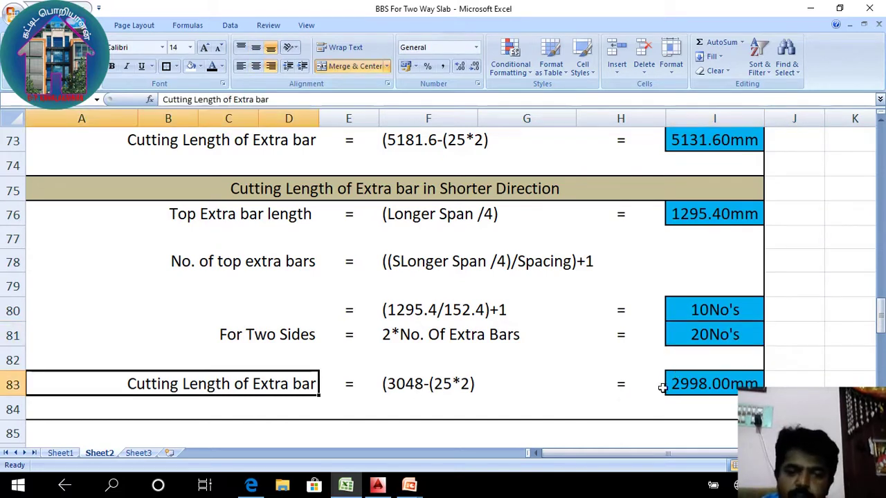
click(722, 384)
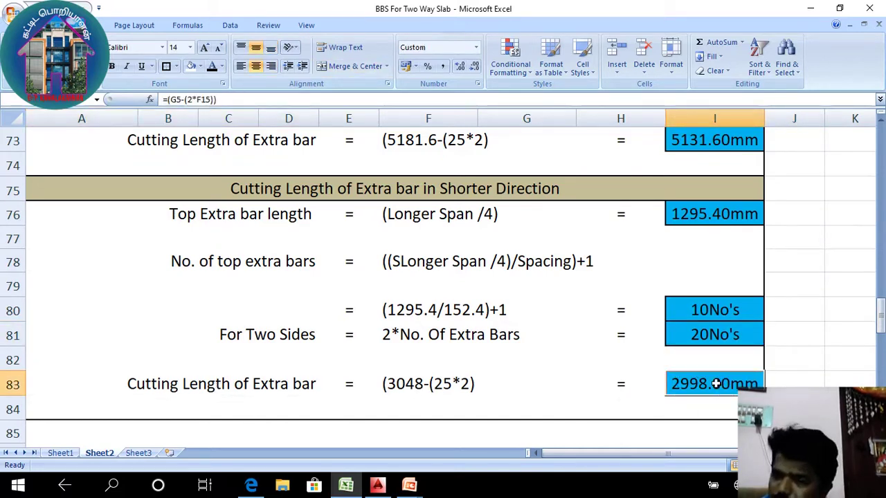
Step: Review Sheet2 from the slab size and bar diameters through the main and distributed bar counts
scroll(512, 379, up, 20)
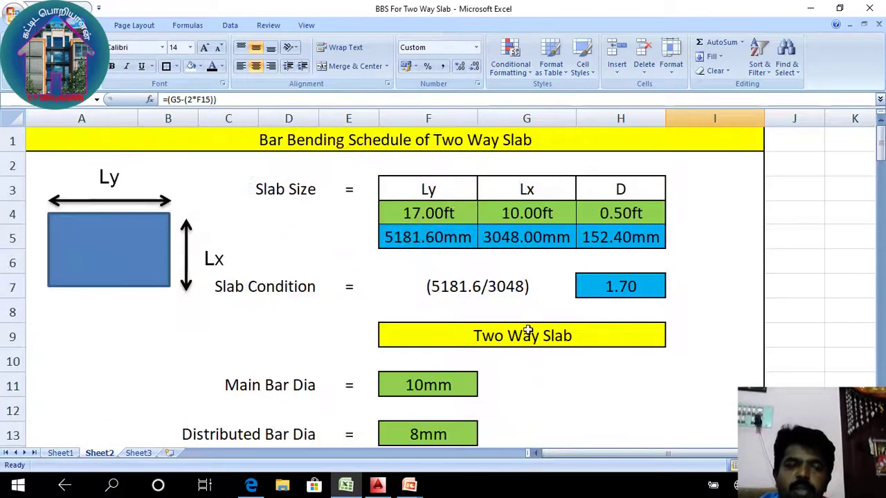
scroll(536, 323, down, 5)
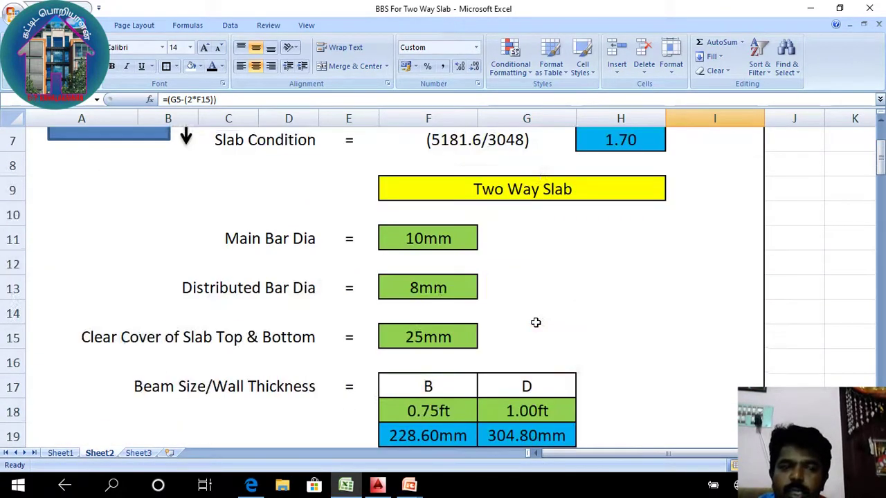
scroll(536, 322, down, 12)
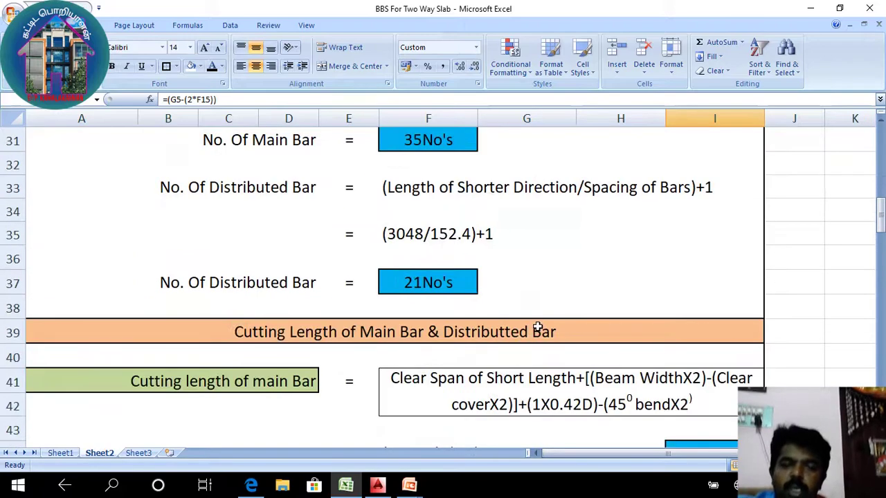
Step: Compare the Bar Bending Schedule table on Sheet1 with the calculations on Sheet2, finishing on Sheet1
click(63, 453)
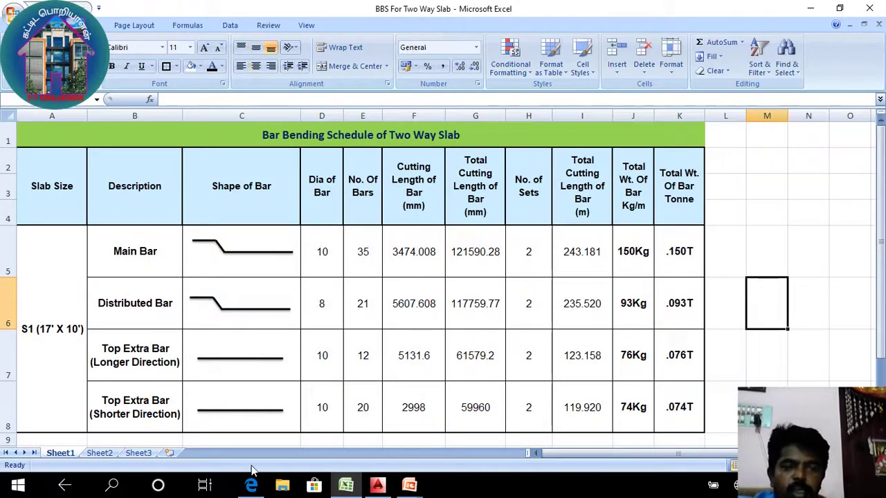
click(99, 453)
key(ctrl+Page_Up)
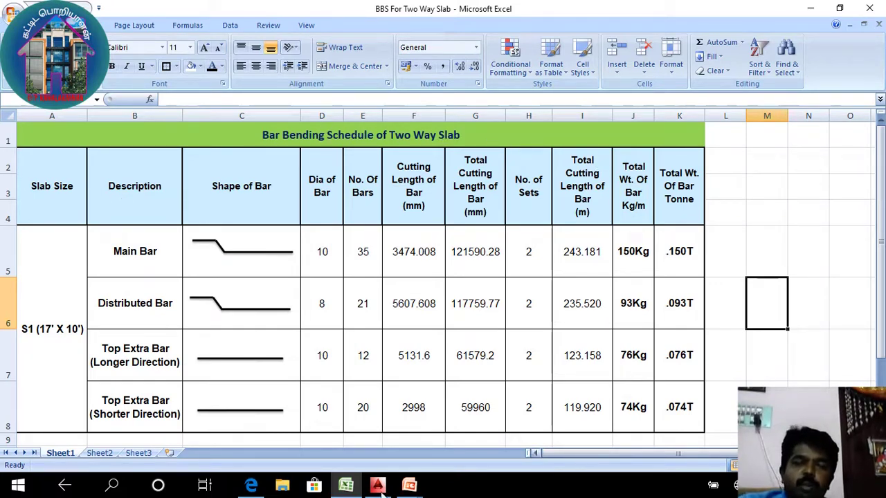
click(100, 452)
click(66, 453)
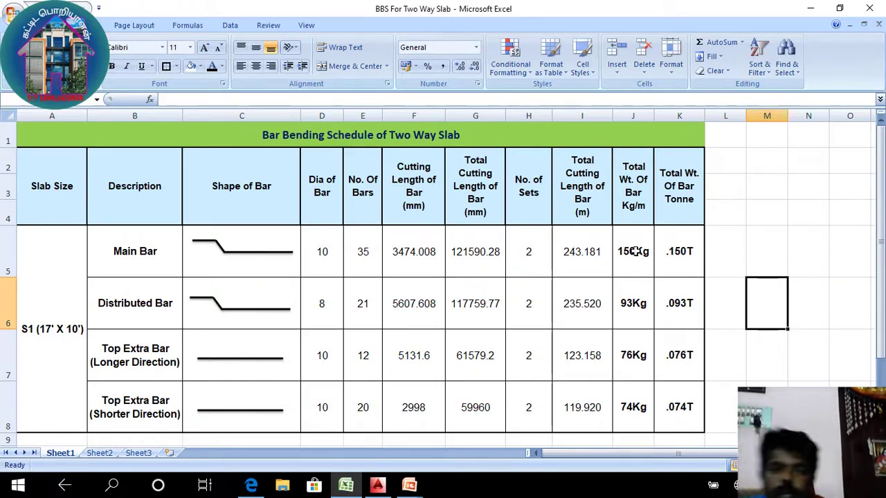
Step: Set the number of sets to 1 for the main bar, distributed bar and both top extra bar rows
click(527, 252)
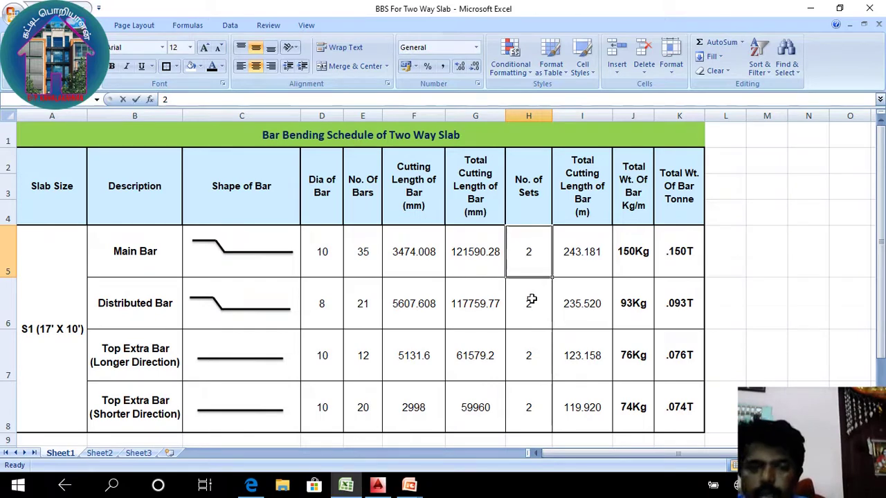
text(1)
key(Return)
text(1)
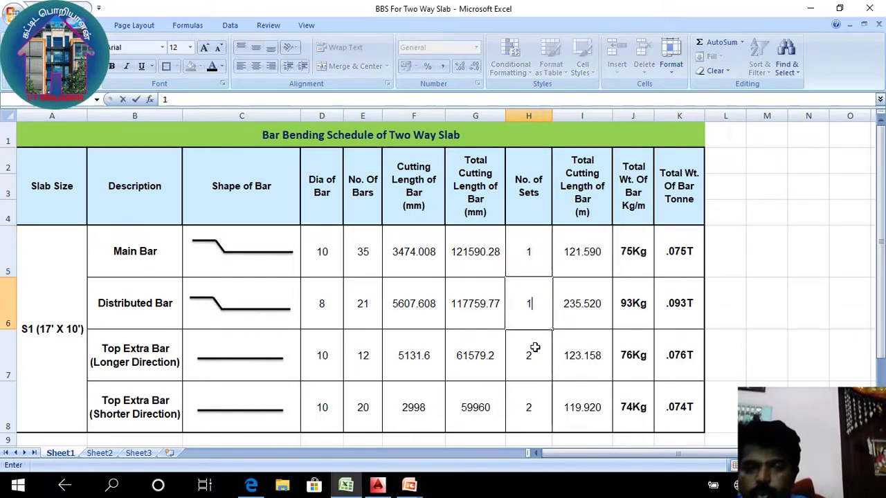
key(Return)
text(1)
key(Return)
text(1)
click(798, 373)
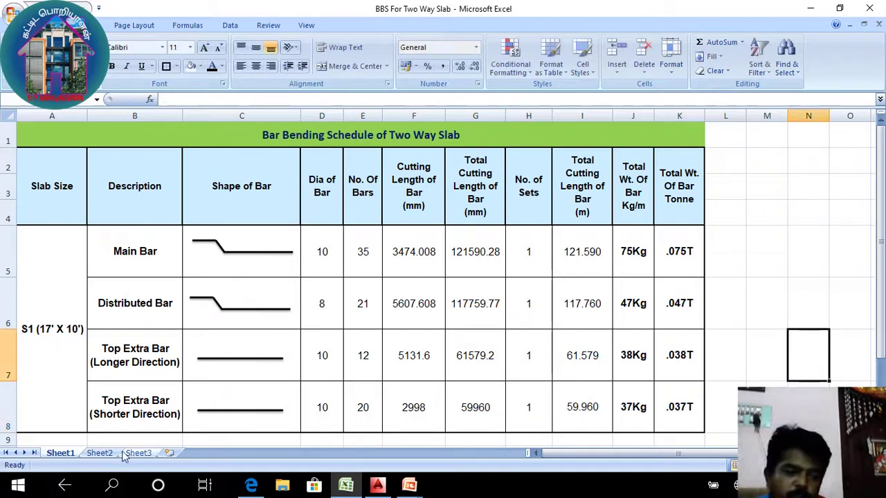
Step: Recheck Sheet2 briefly, return to the Sheet1 schedule and inspect the main bar's total weight formula in kilograms
click(99, 452)
click(60, 452)
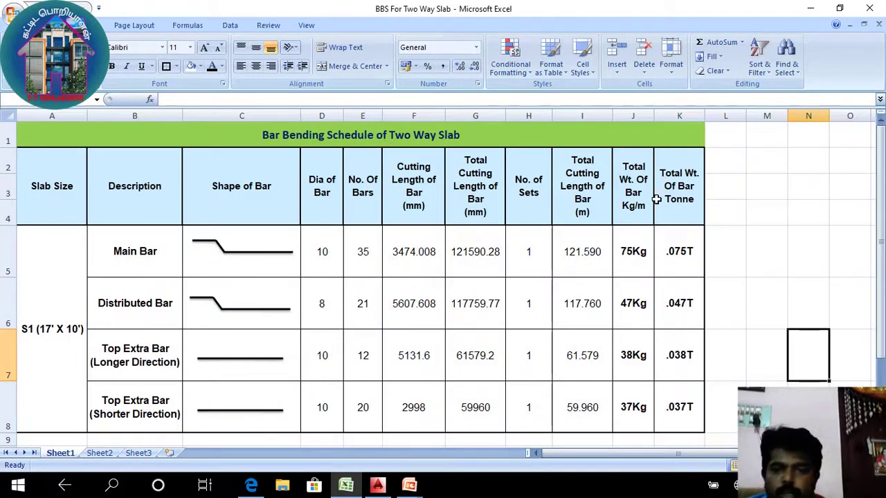
click(632, 253)
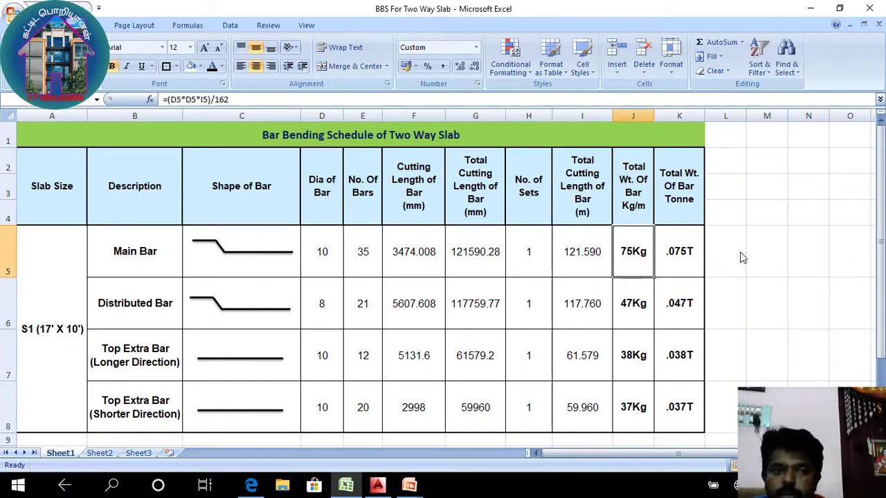
click(742, 257)
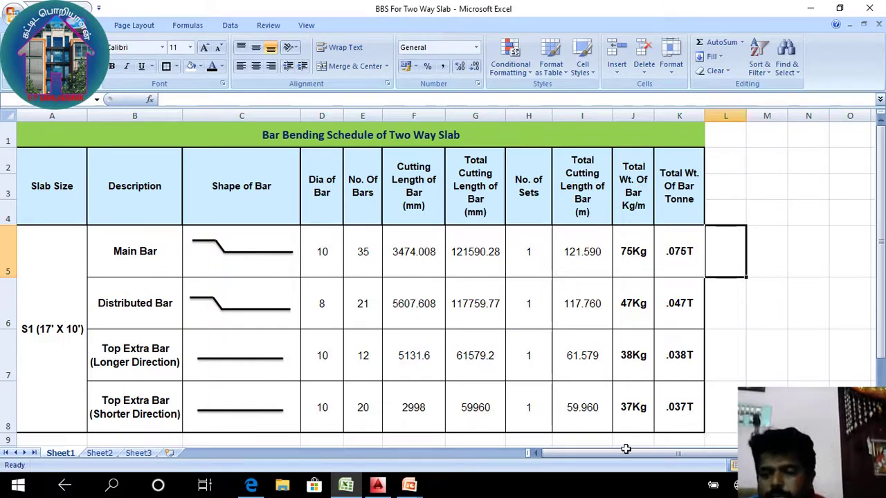
click(749, 341)
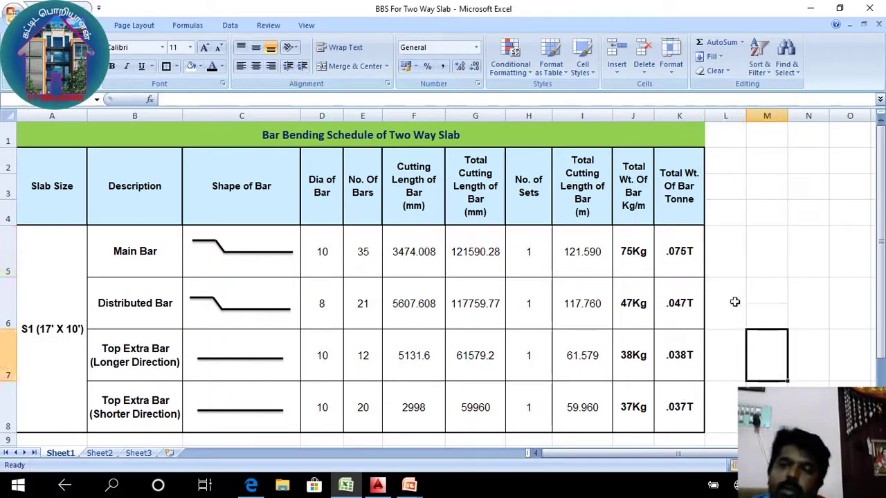
Step: Inspect the total weight in tonnes for both top extra bar rows and the distributed bar
click(682, 413)
click(670, 368)
click(688, 296)
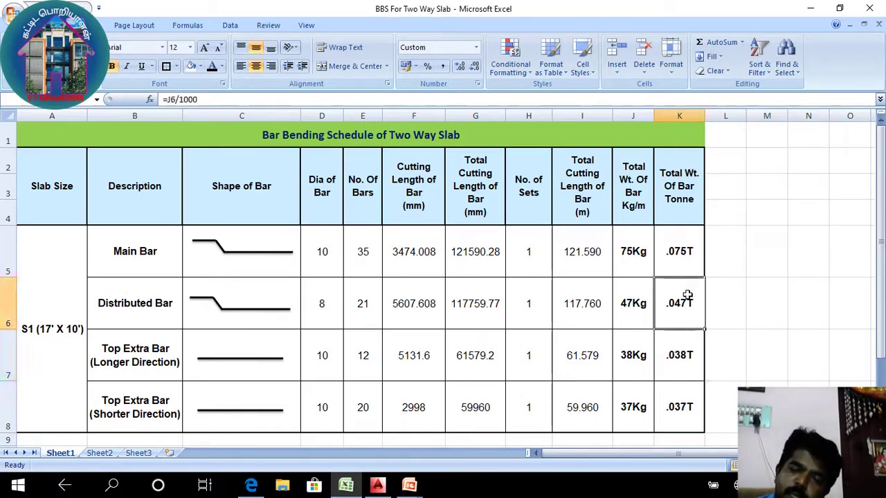
click(741, 337)
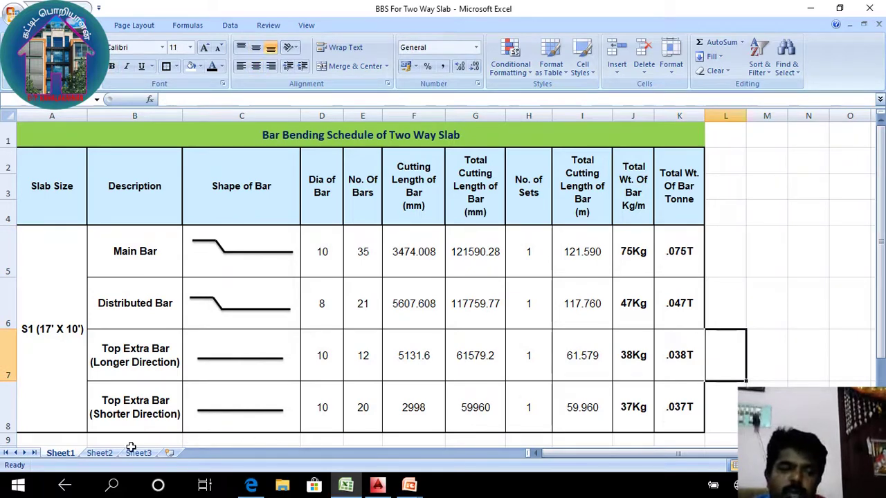
Step: Review the slab size and slab condition calculations at the beginning of Sheet2
click(99, 452)
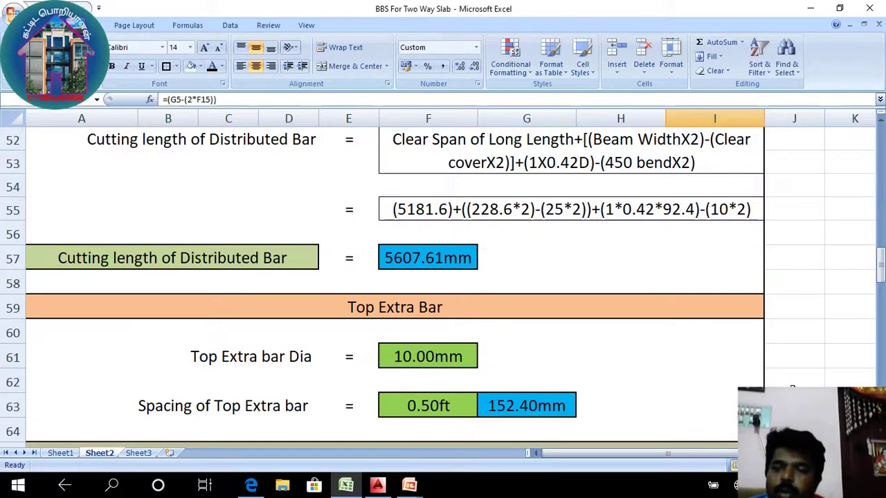
scroll(793, 389, up, 17)
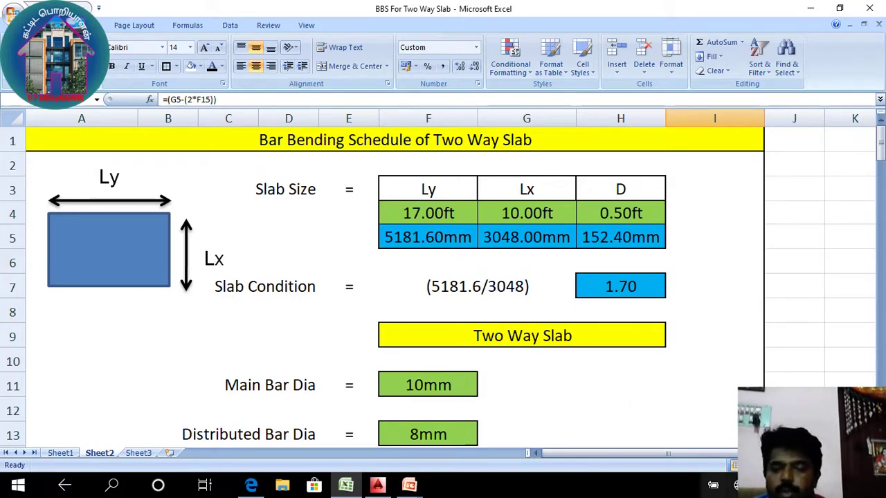
Step: Switch to AutoCAD to view the Two Way Slab BBS reinforcement drawing
key(alt+Tab)
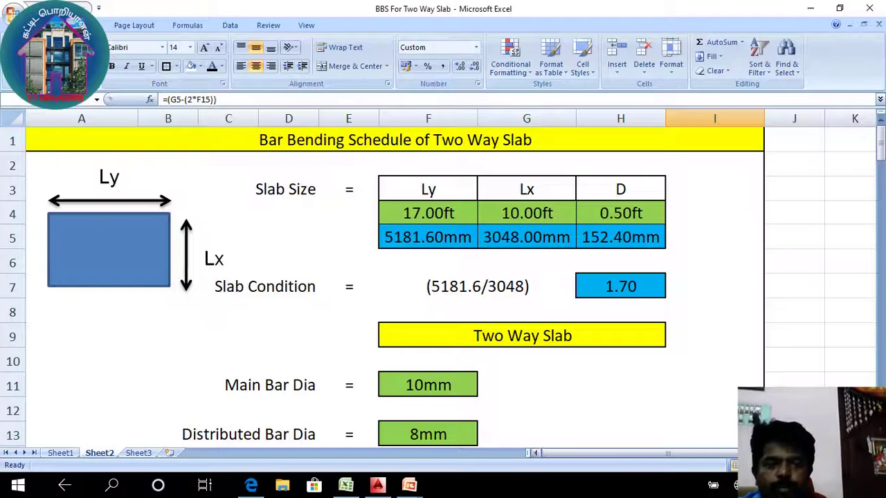
key(super)
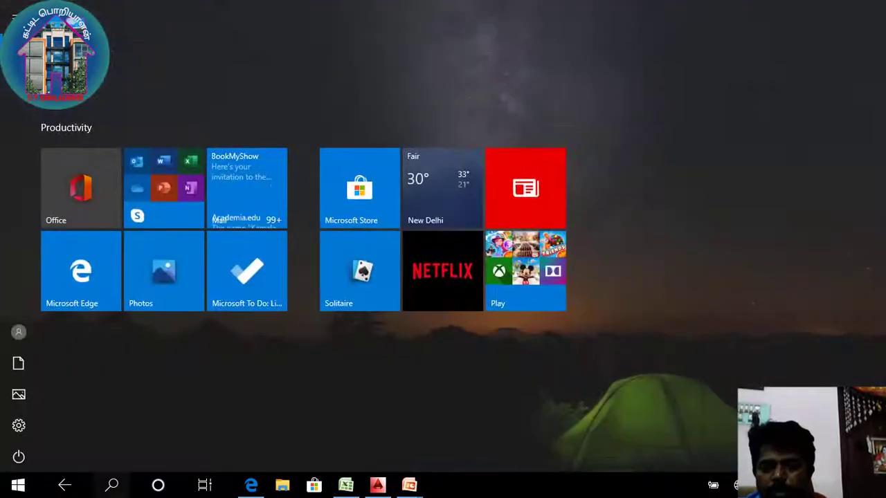
key(alt+Tab)
key(Tab)
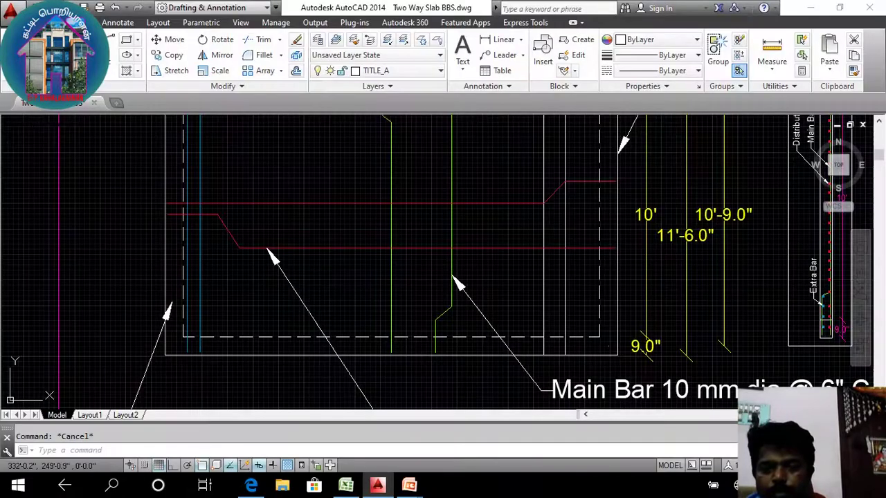
key(alt+Tab)
key(Escape)
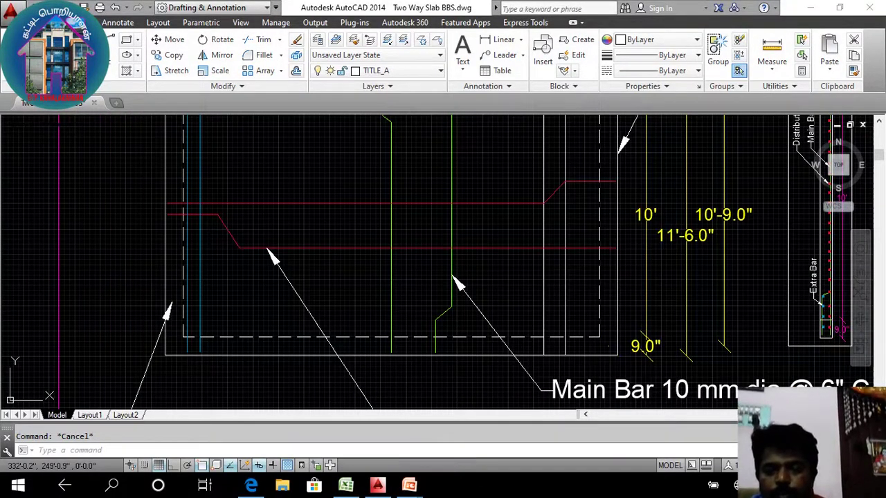
Step: Minimize the AutoCAD drawing window and the Excel bar bending schedule workbook
click(812, 8)
key(alt+Tab)
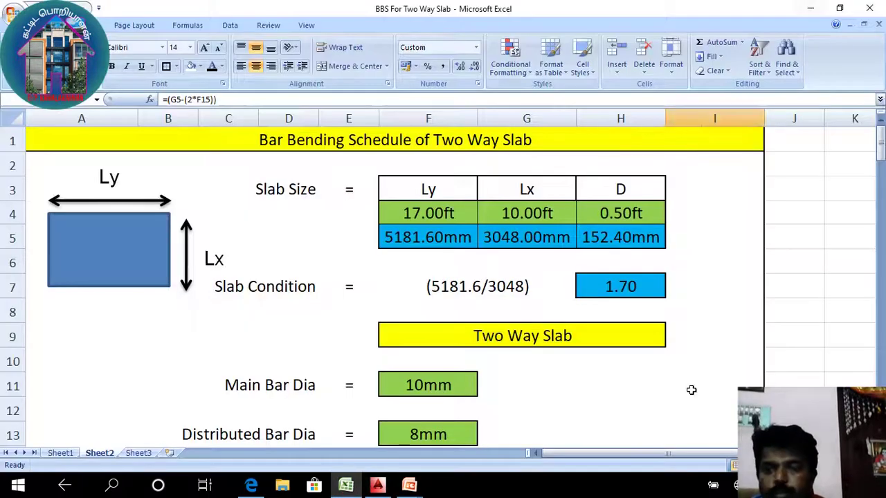
click(811, 14)
Step: Dismiss the Start screen and switch to the PowerPoint slide show on the Types of Slabs slide
key(super)
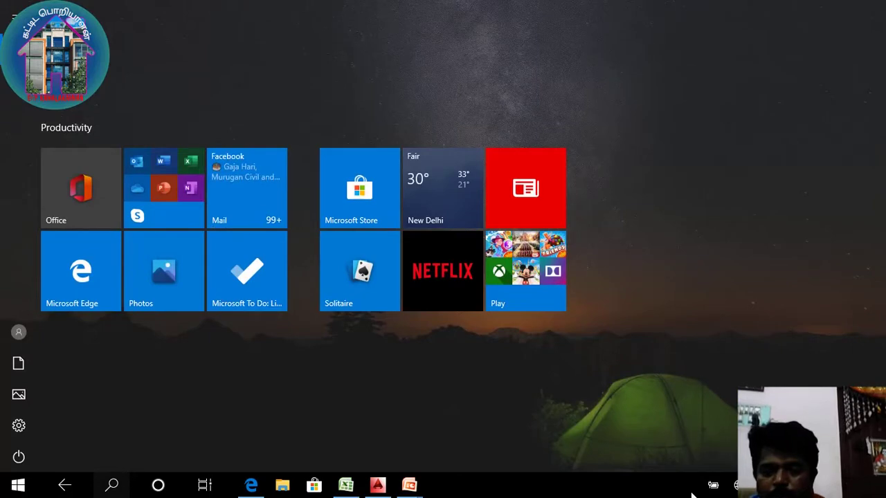
key(alt+Tab)
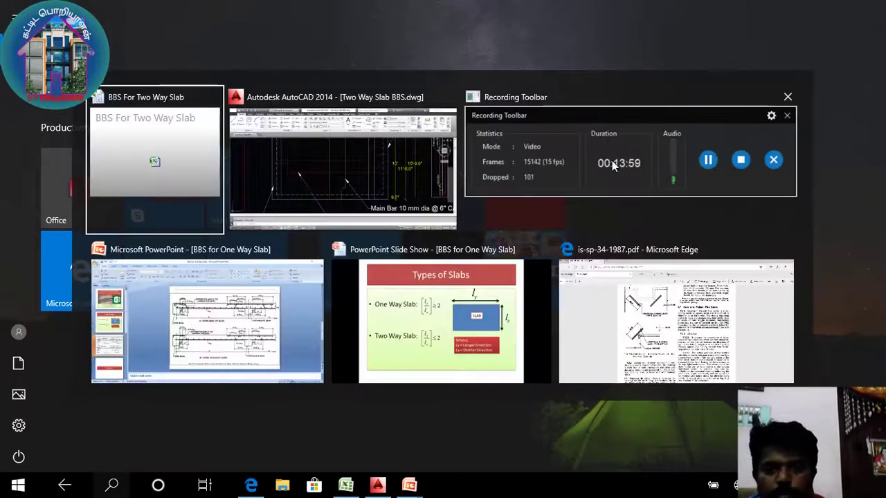
key(Escape)
click(519, 382)
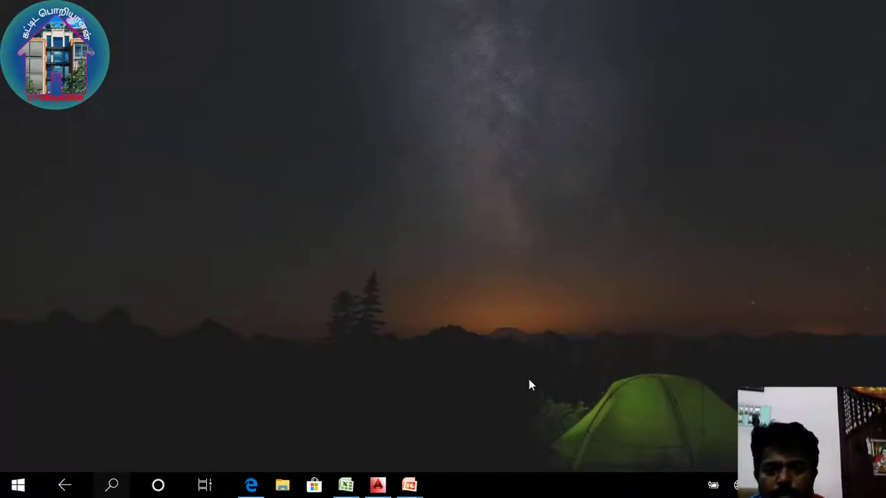
key(alt+Tab)
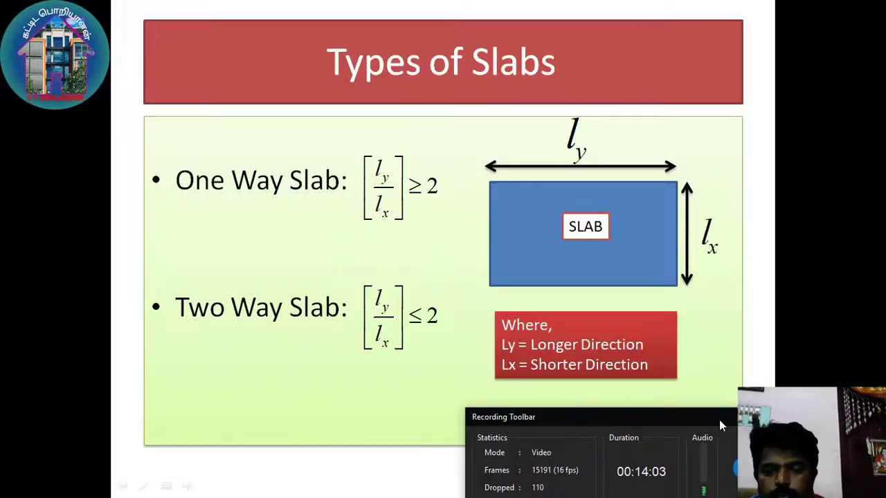